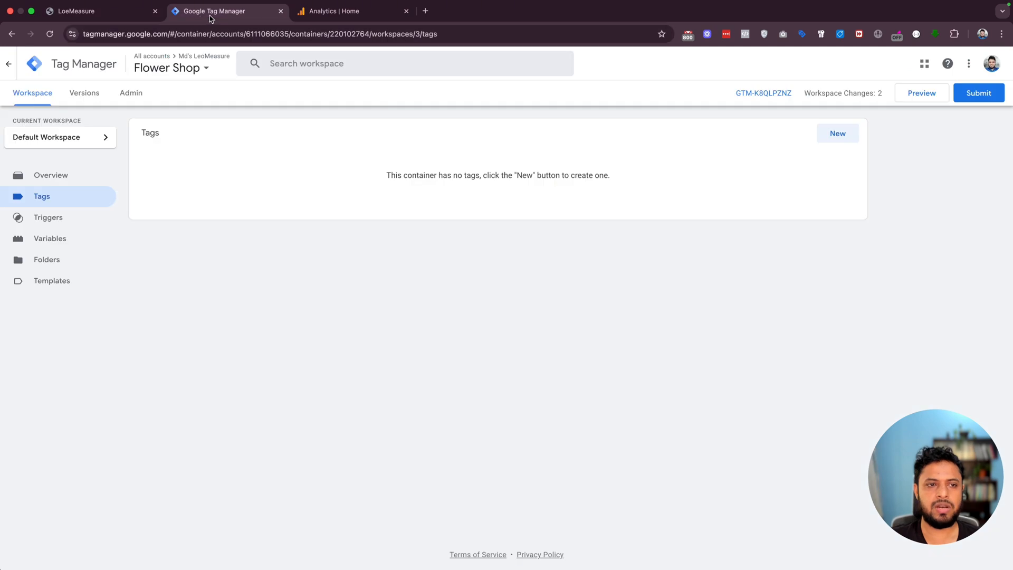
left_click(298, 16)
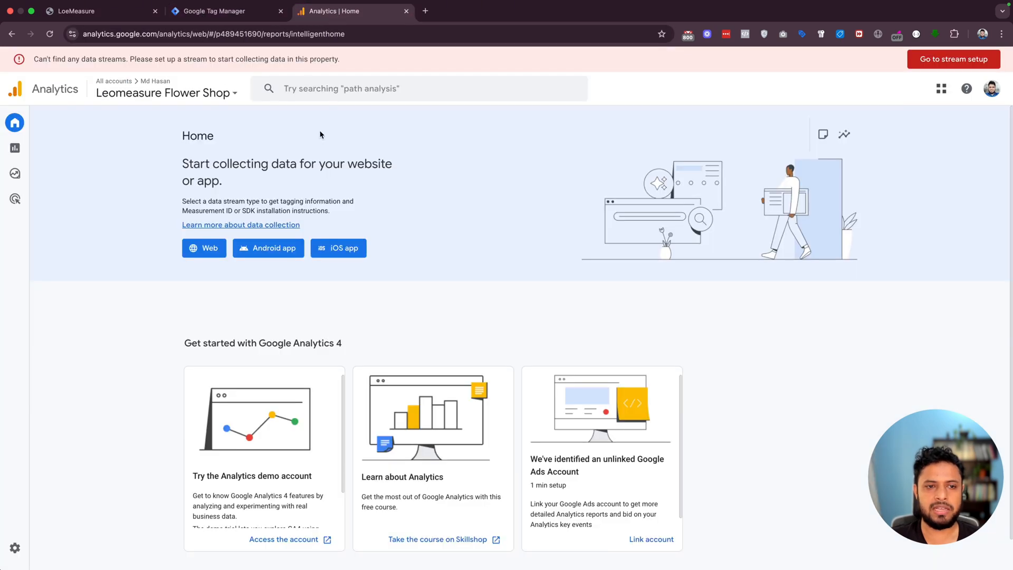
left_click(95, 11)
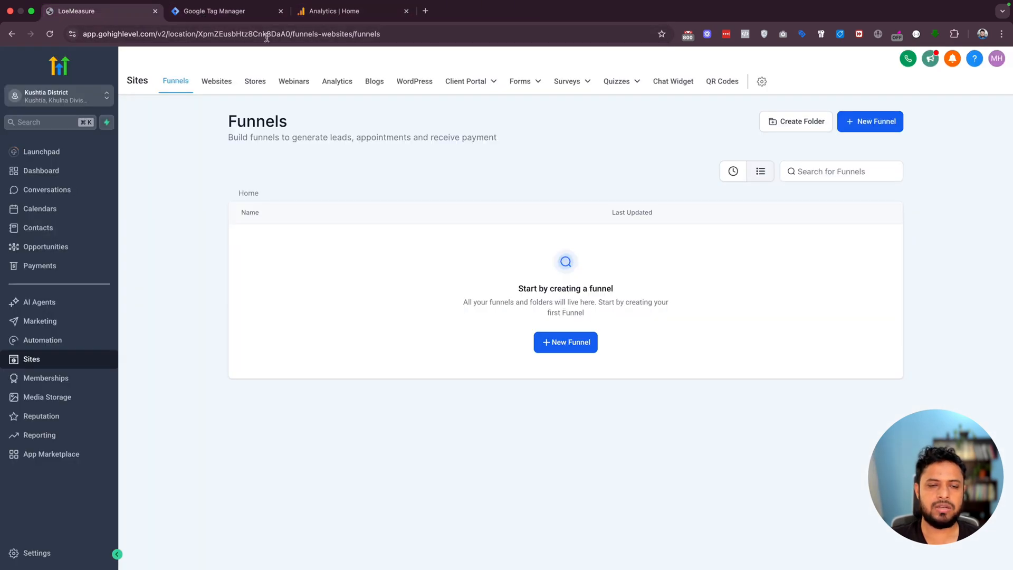
left_click(217, 12)
left_click(328, 13)
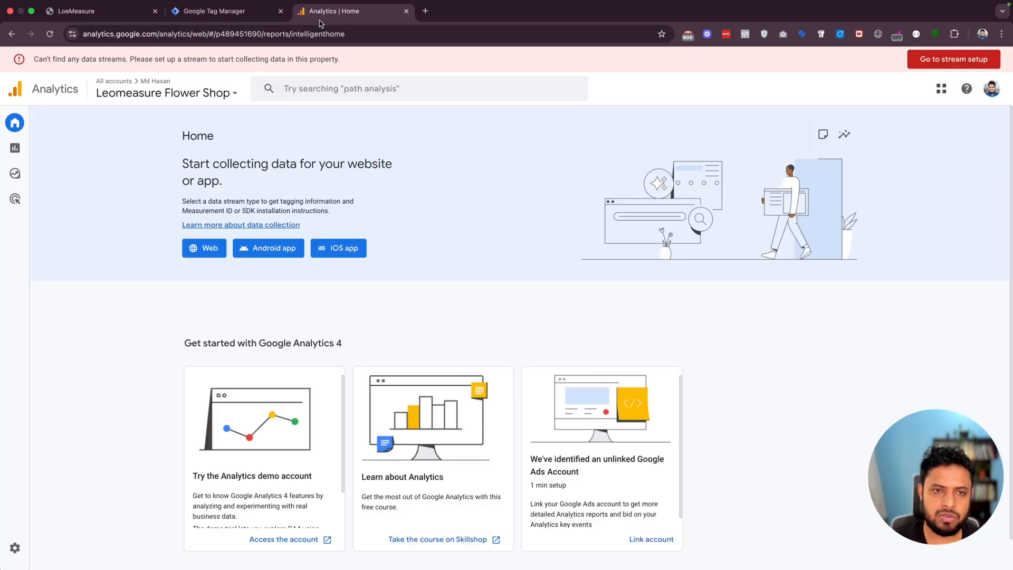
left_click(214, 12)
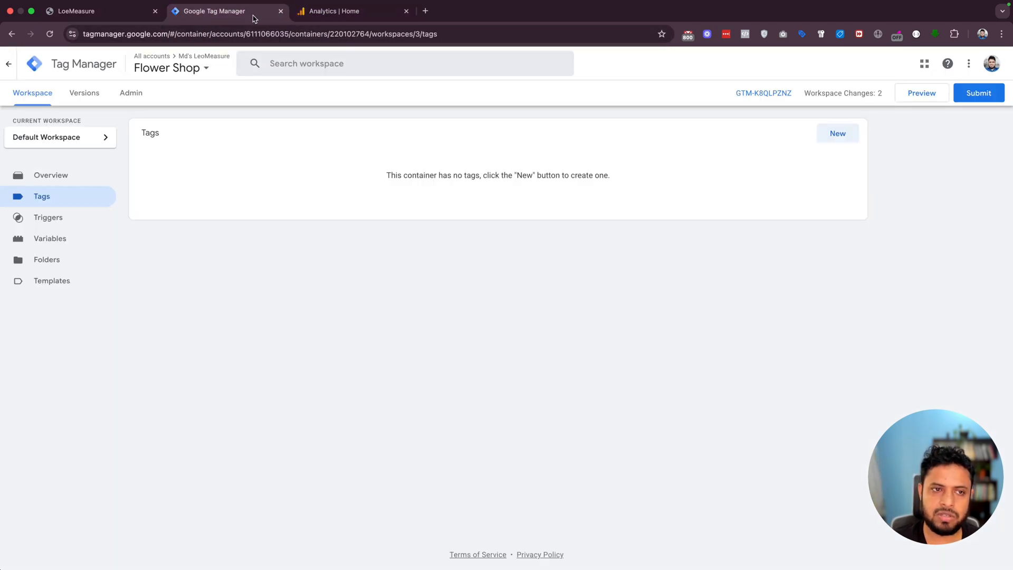
- Switch to Google Analytics and start a new web data stream from the property's data stream settings
left_click(331, 15)
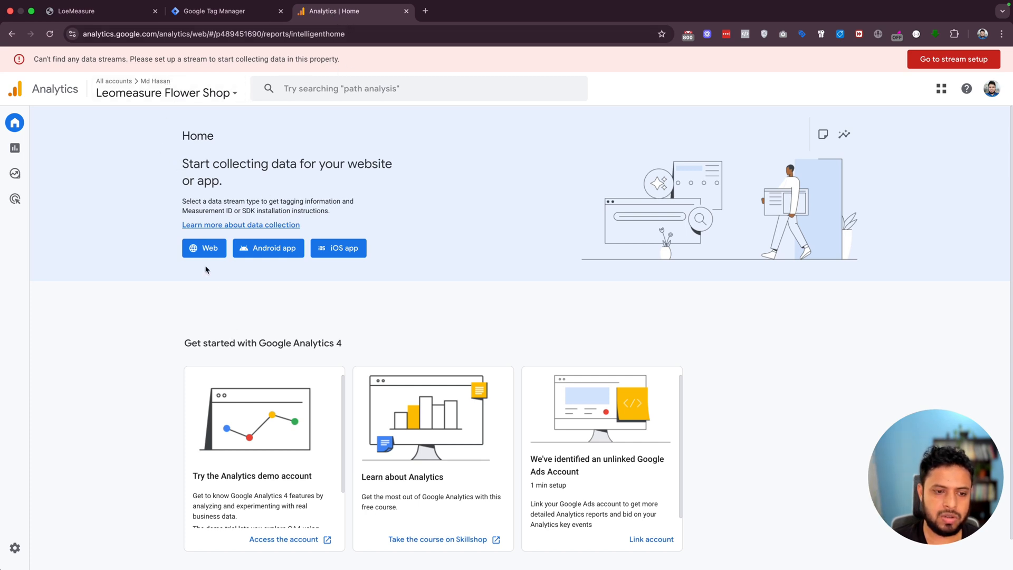
left_click(14, 550)
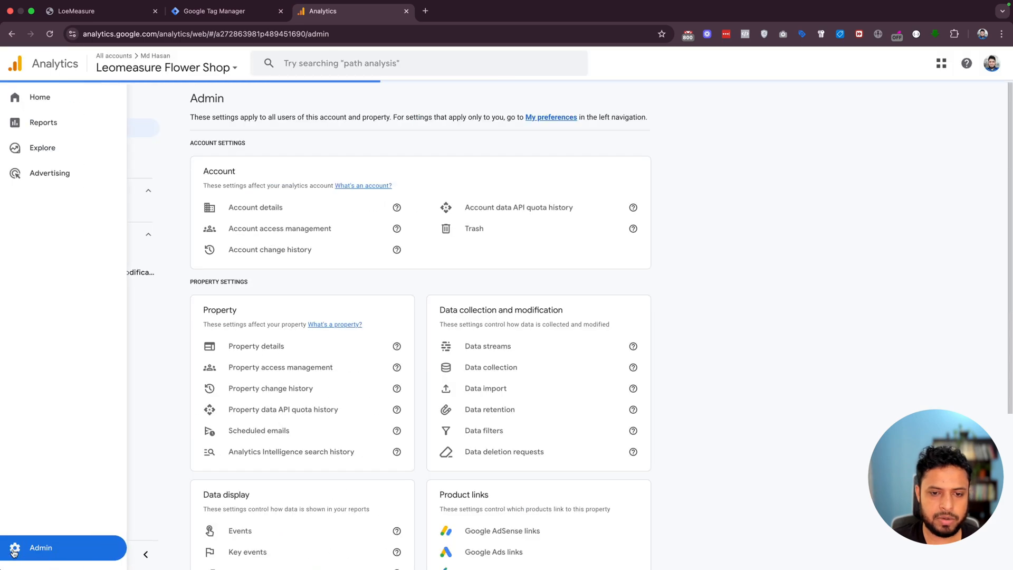
scroll(464, 322, "down", 2)
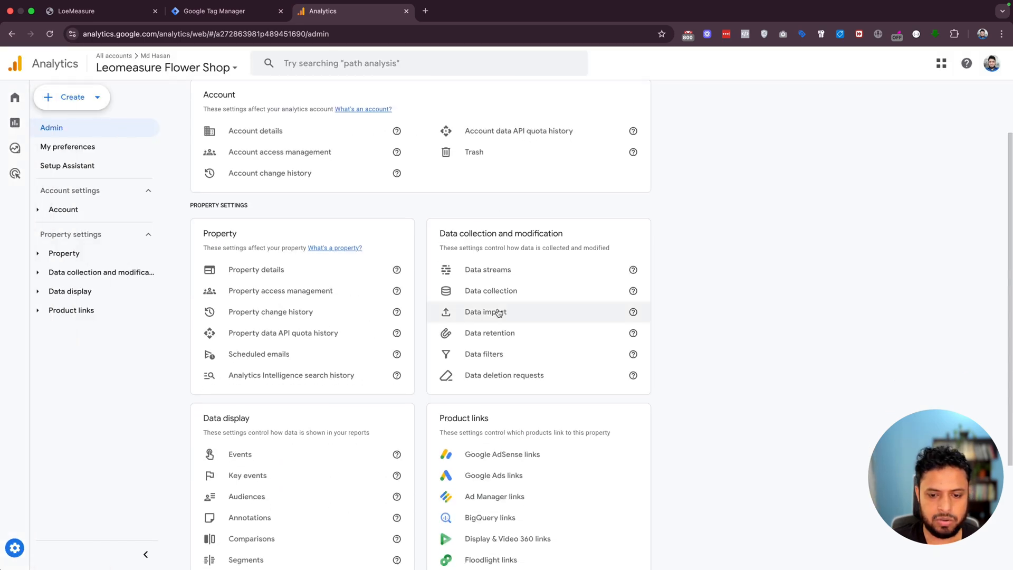
left_click(507, 271)
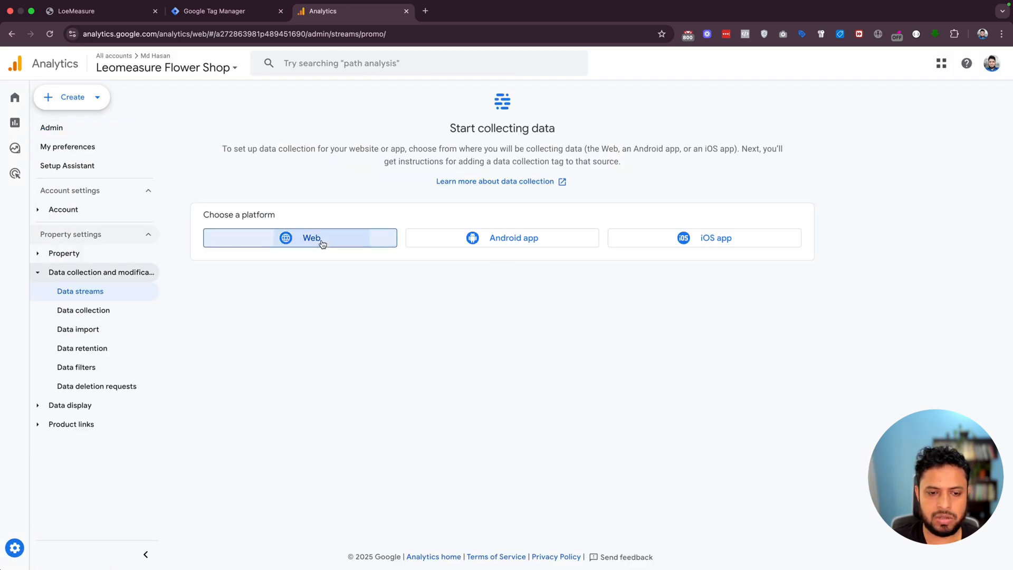
left_click(322, 242)
- Set the stream's website URL to leomeasure.shop, name it Leomeasure Shop Website, and create the stream
left_click(388, 157)
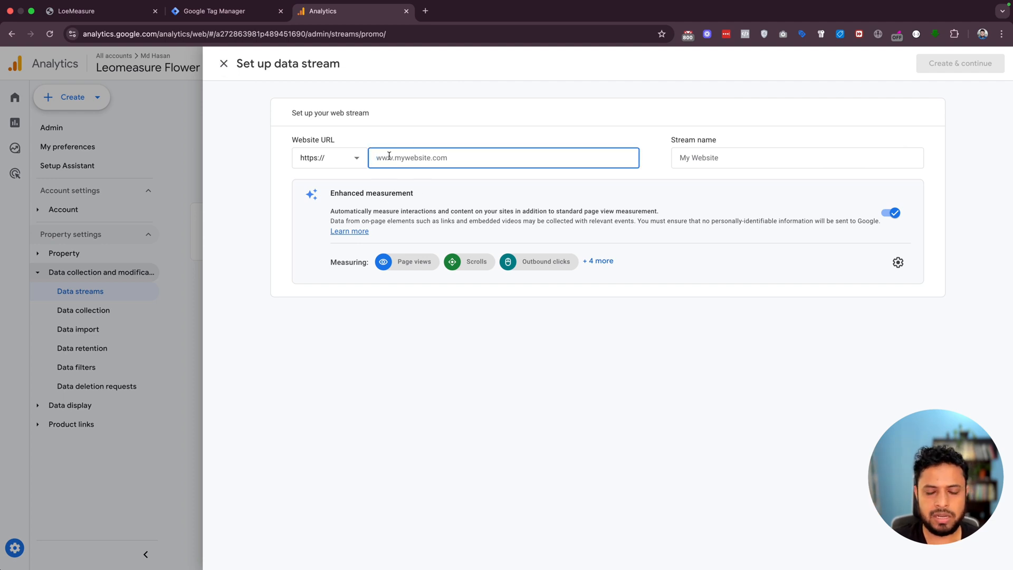
type("leomeasure.shop")
left_click(730, 157)
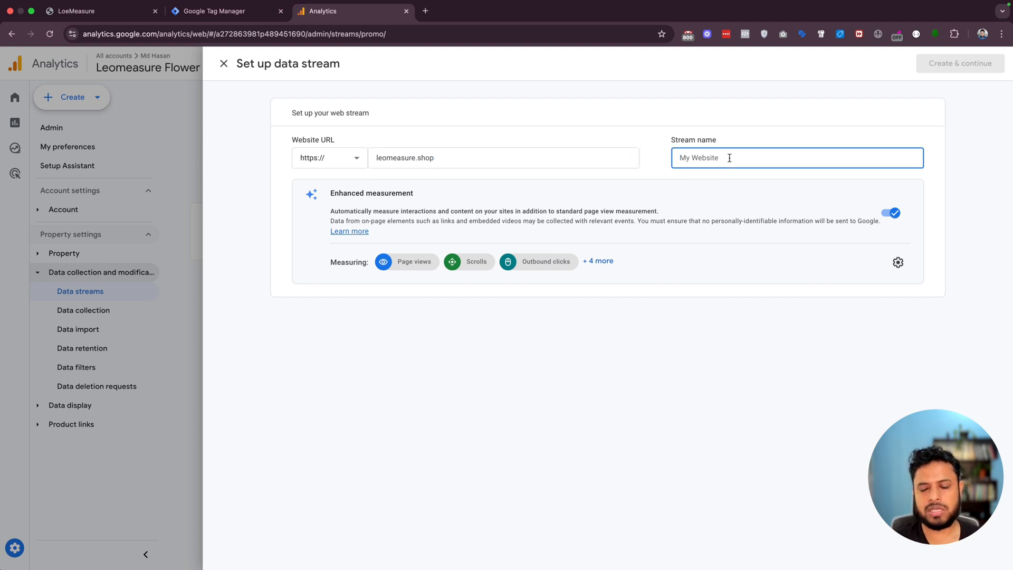
type("Leomeasure Shop Website")
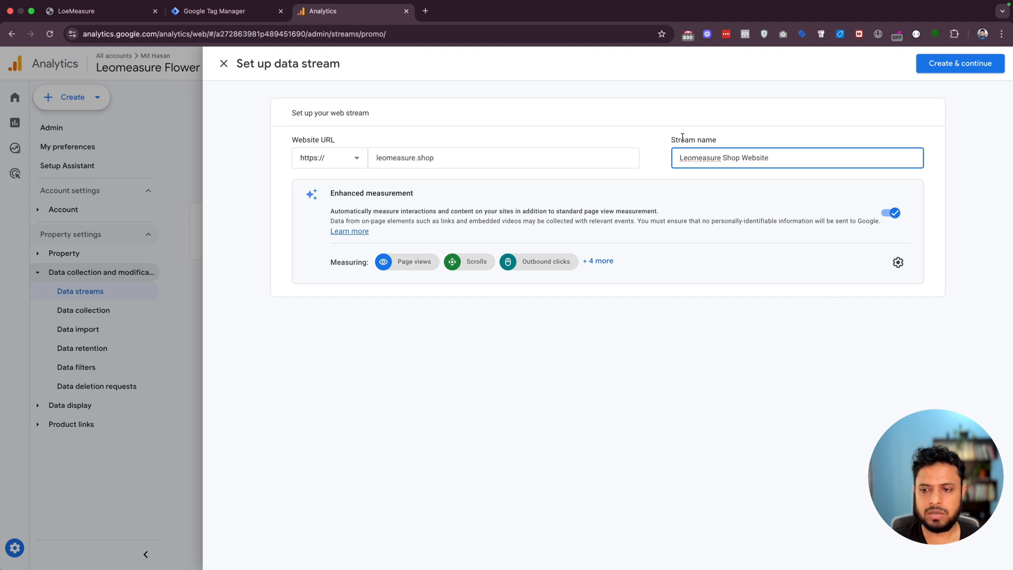
left_click(645, 106)
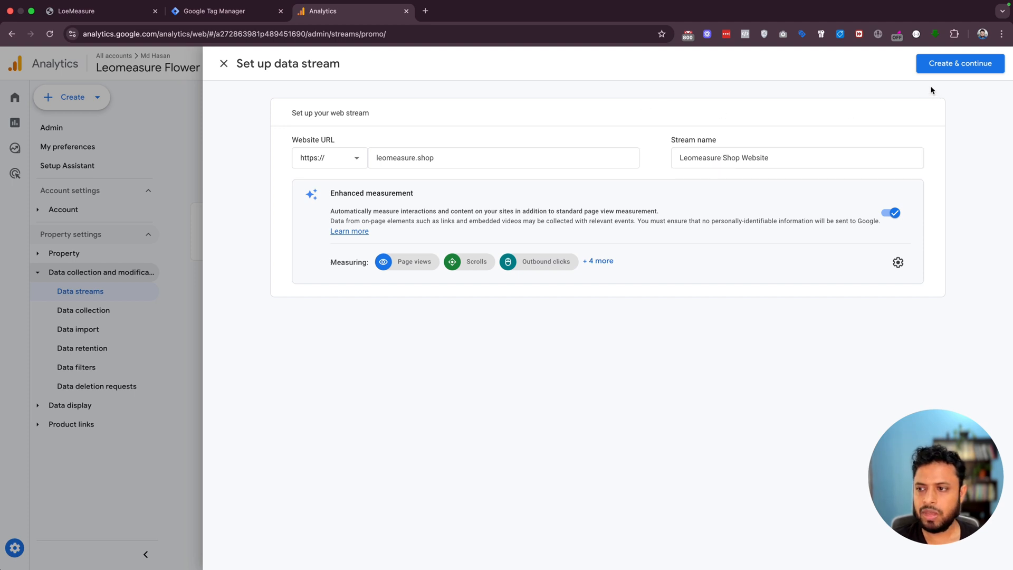
left_click(956, 64)
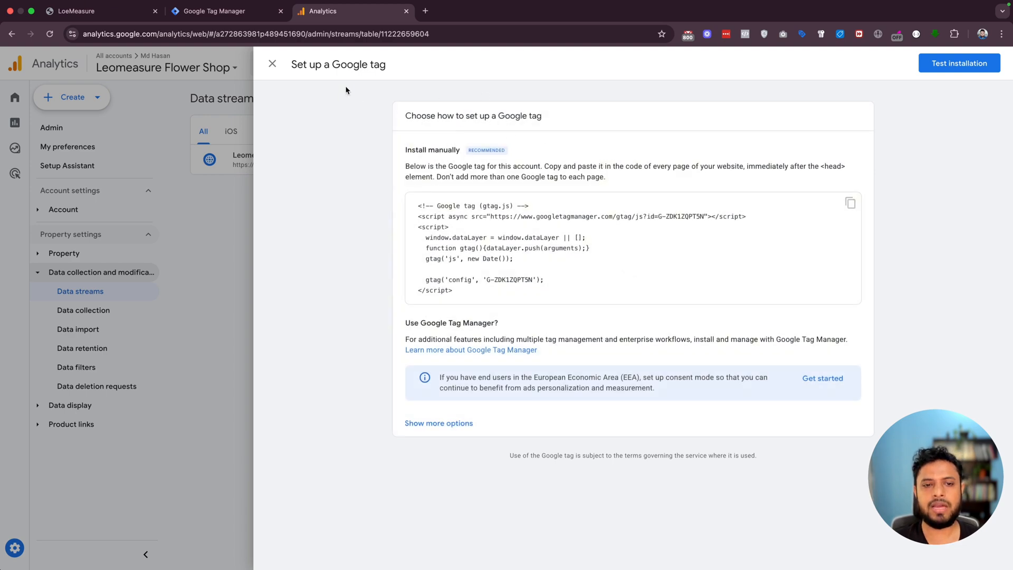
- Leave the Google tag setup instructions, reopen the Leomeasure Shop Website stream from the property's data streams, and copy its measurement ID
left_click(273, 64)
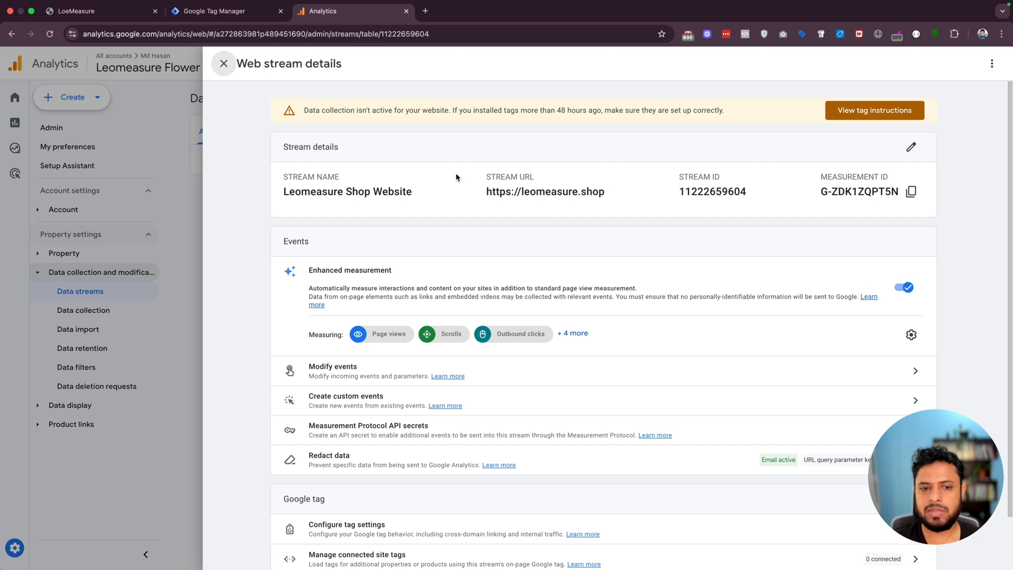
left_click(223, 63)
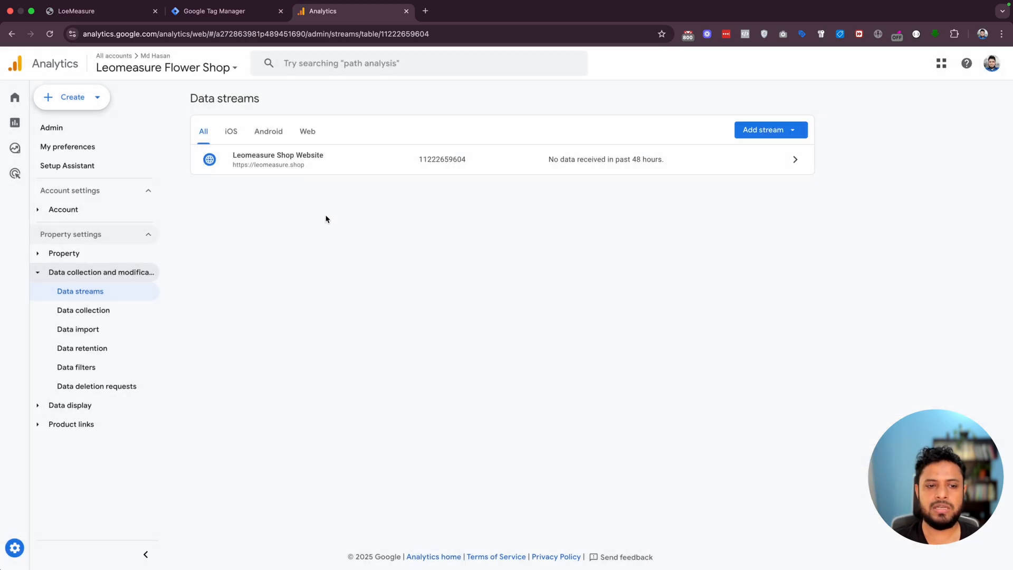
left_click(16, 548)
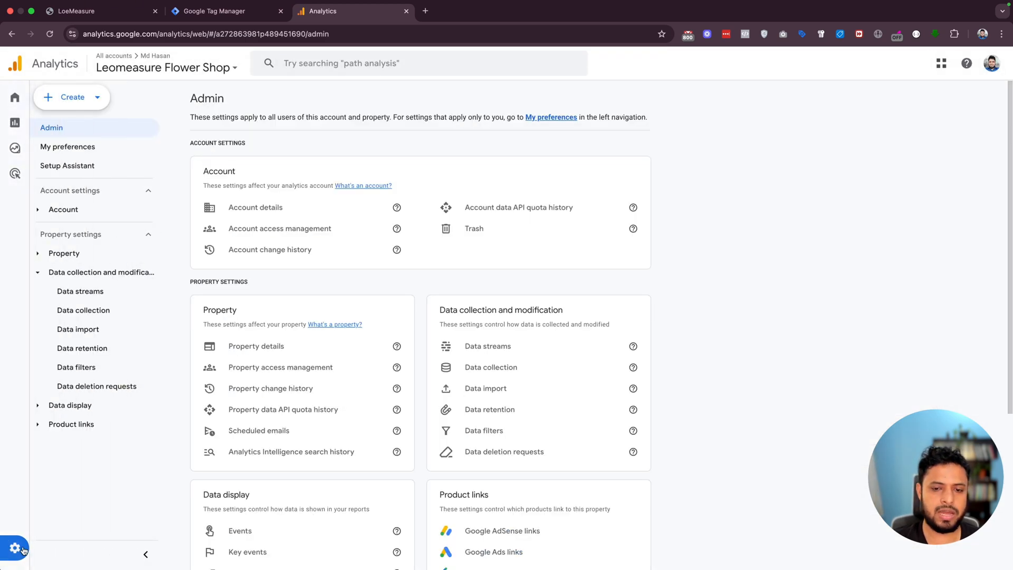
left_click(506, 347)
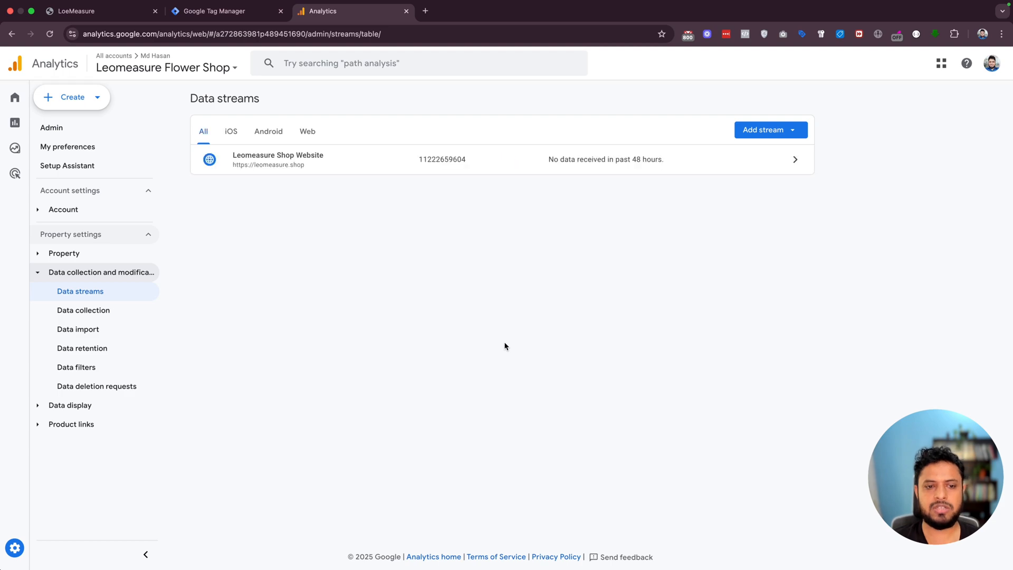
left_click(448, 165)
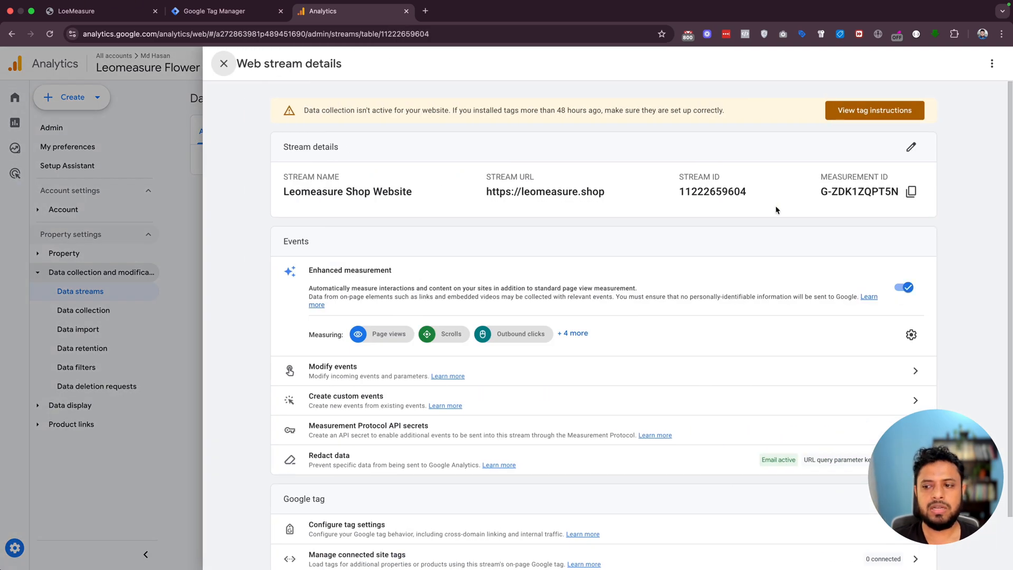
left_click(911, 191)
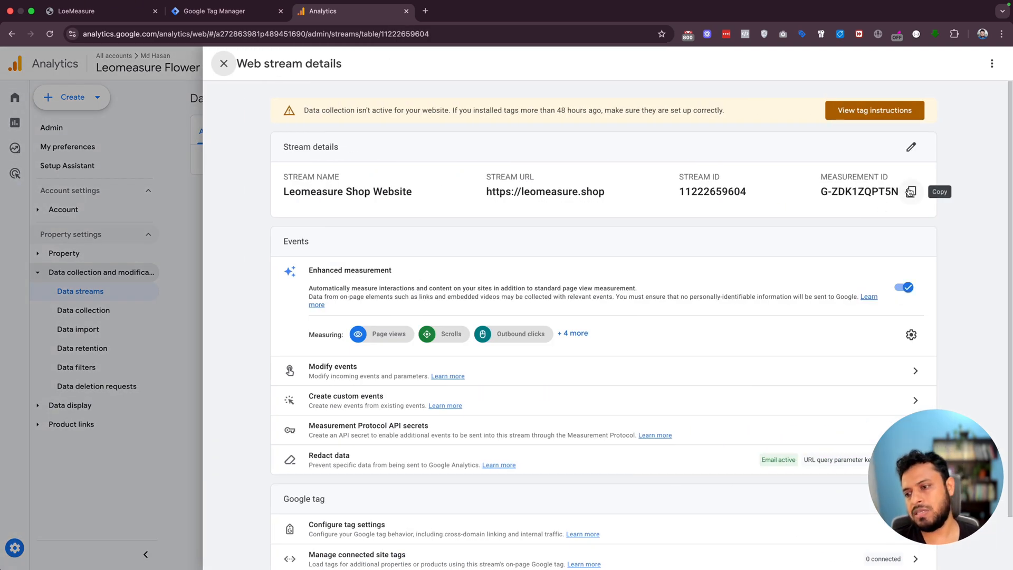
- Switch to Google Tag Manager and create a new tag of type Google Tag in the Flower Shop container
left_click(237, 18)
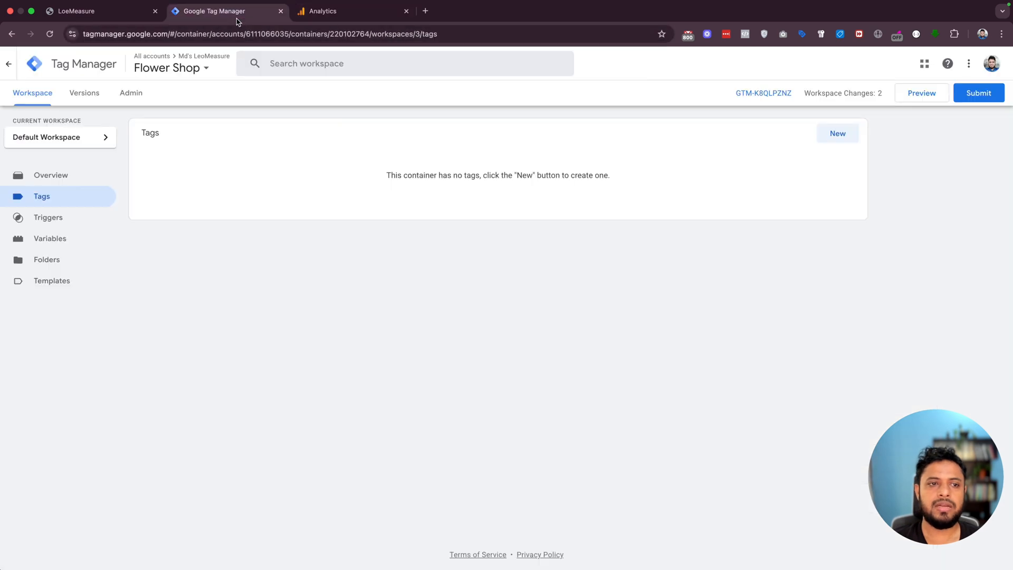
left_click(831, 136)
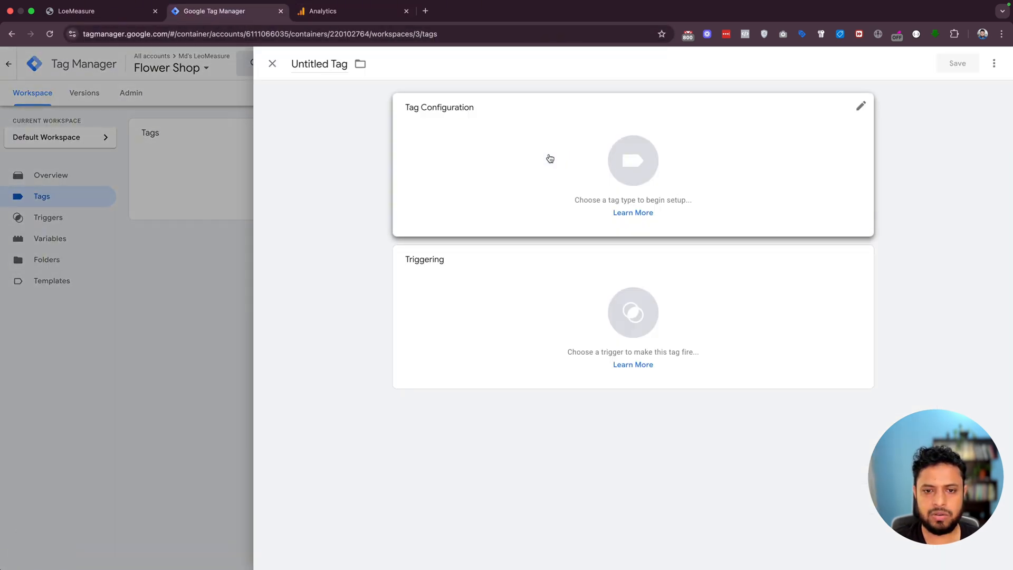
left_click(592, 152)
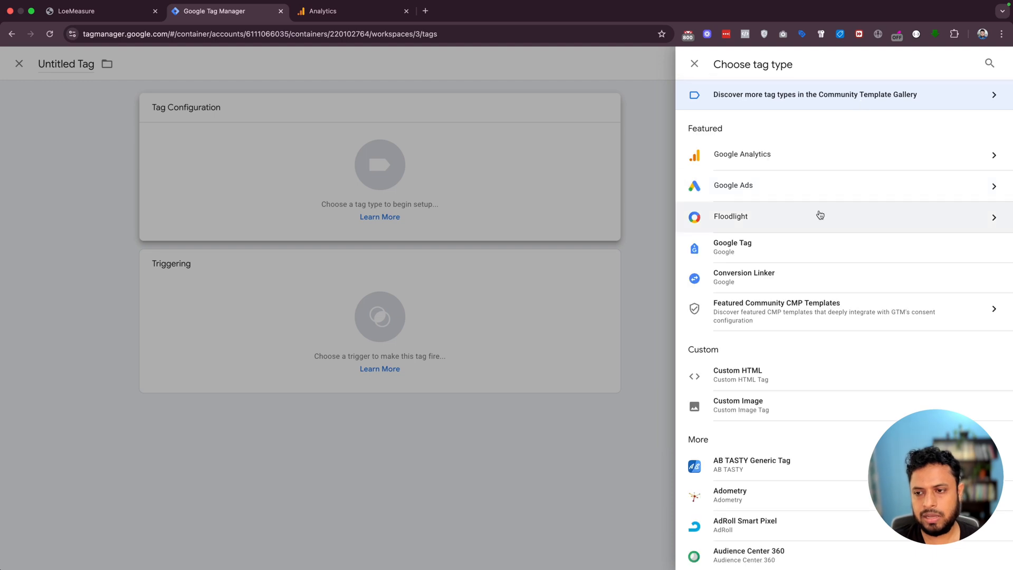
left_click(734, 248)
- Paste the copied measurement ID as the tag ID and save the tag under the name Google Tag
left_click(445, 214)
key("super+v")
left_click_drag(475, 214, 420, 211)
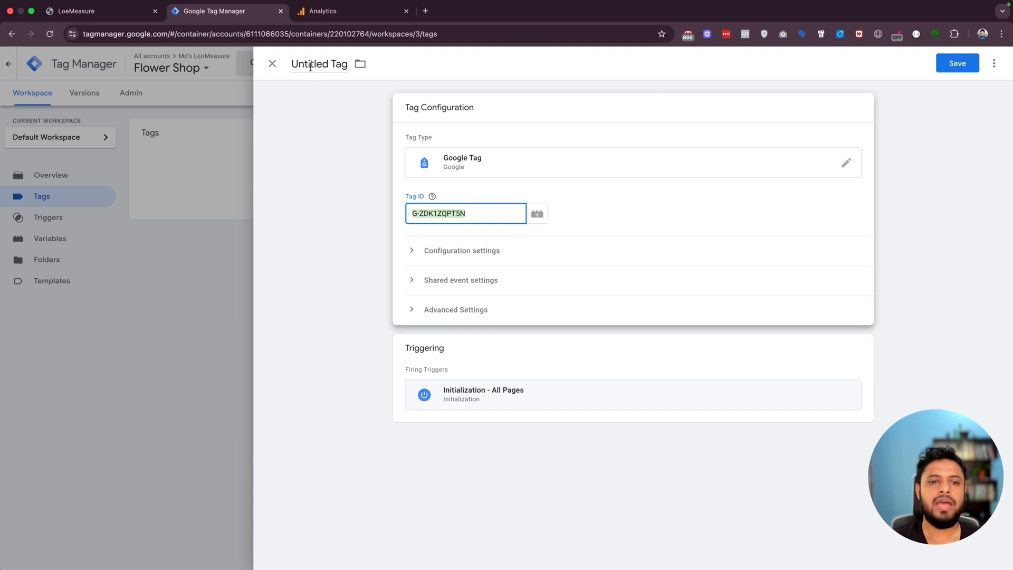
left_click(967, 70)
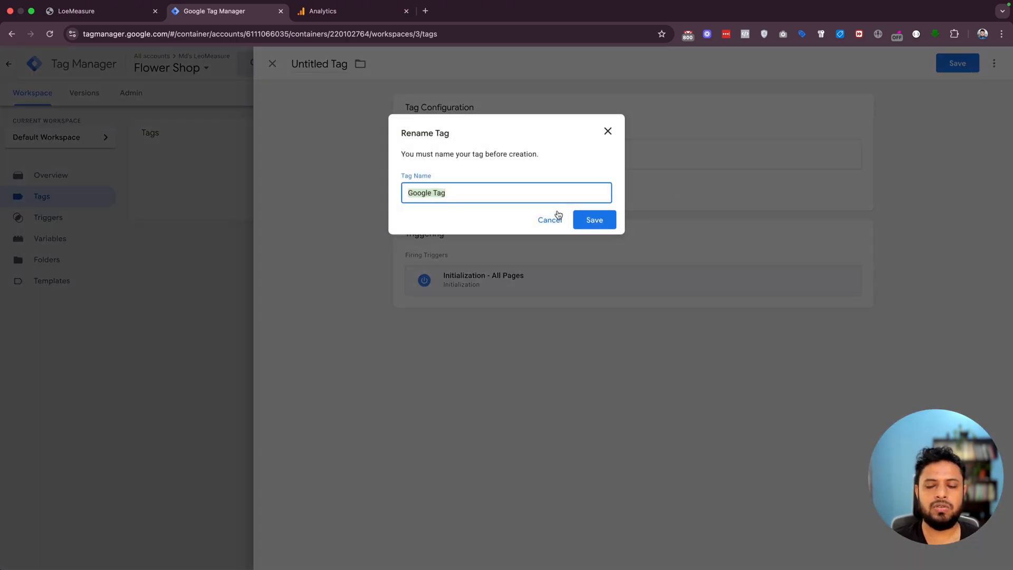
left_click(591, 219)
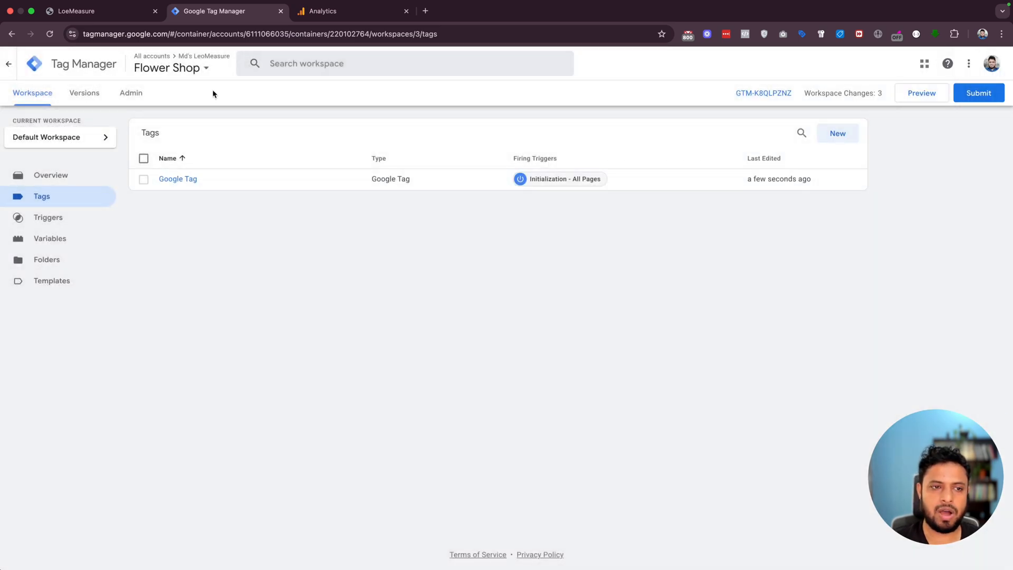
- Open the Flower Shop container's installation code and copy the snippet for the page head
left_click(346, 11)
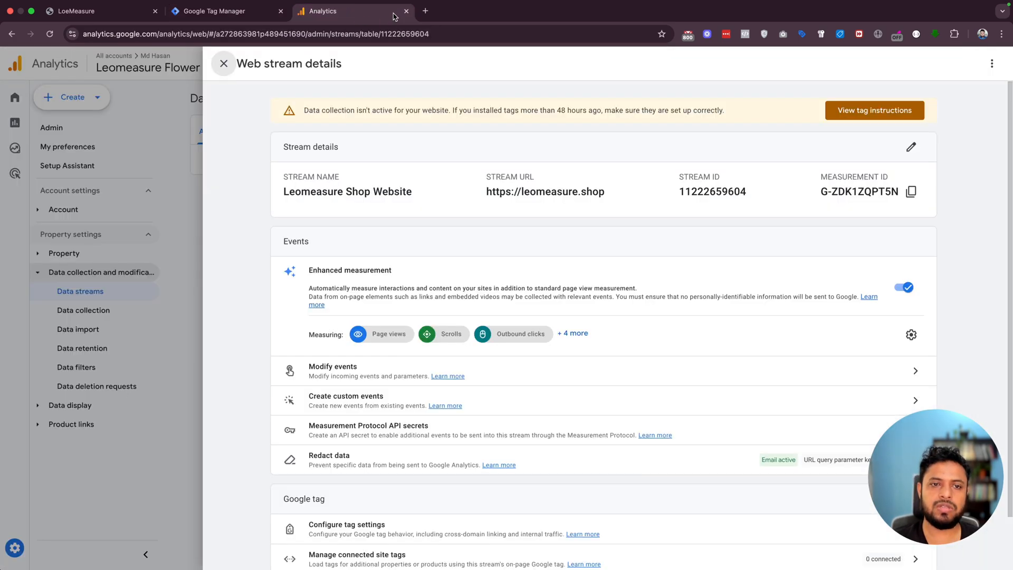
left_click(226, 15)
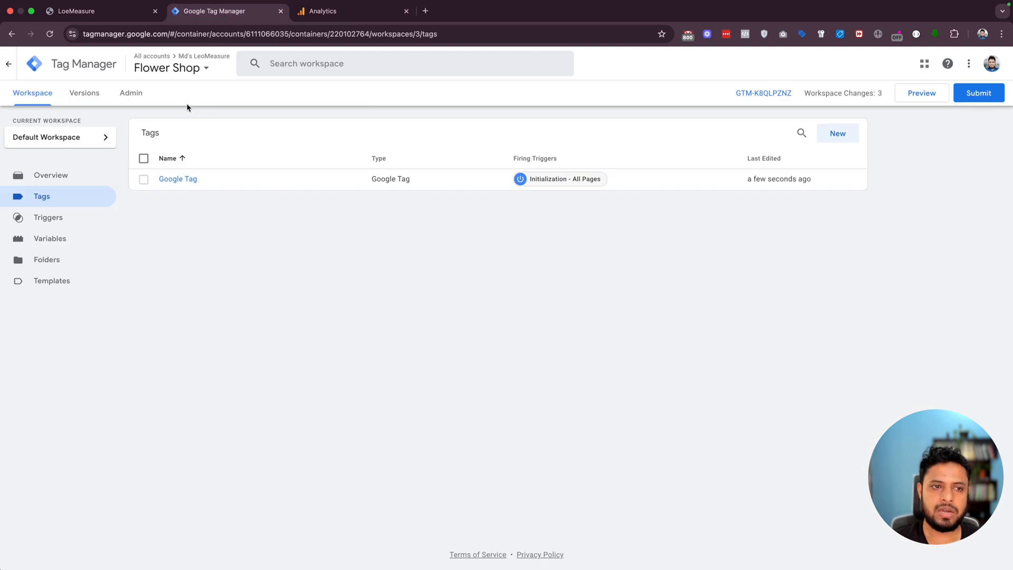
left_click(755, 96)
left_click(673, 188)
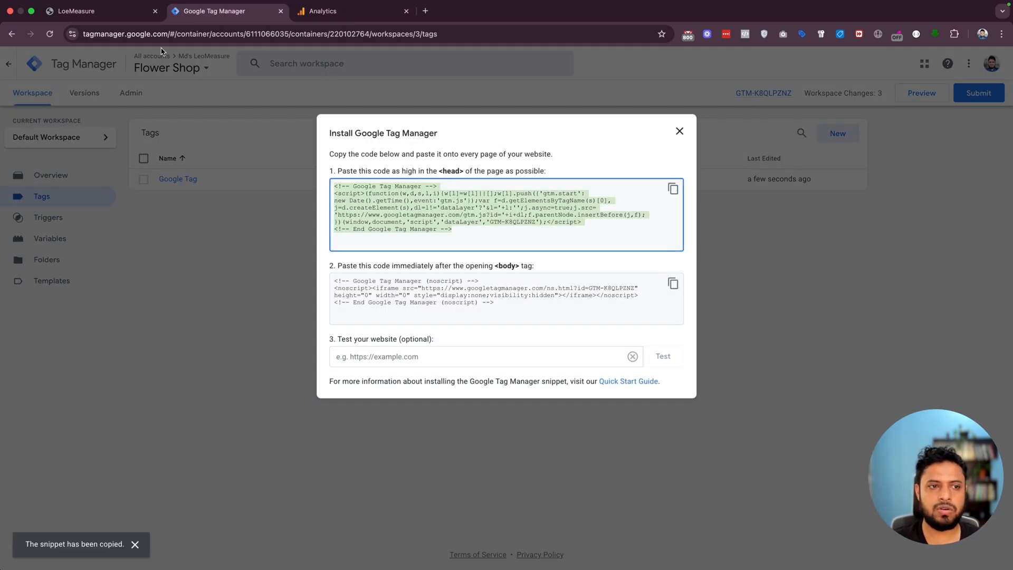
- Switch to GoHighLevel and paste the copied snippet as the head tracking code in the Floral Shop website's settings
left_click(106, 12)
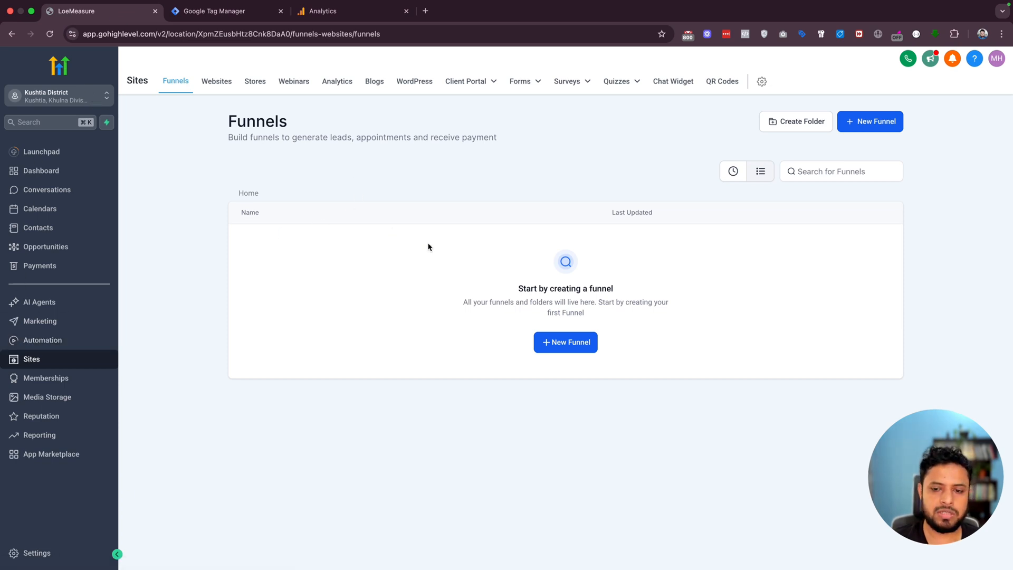
left_click(214, 88)
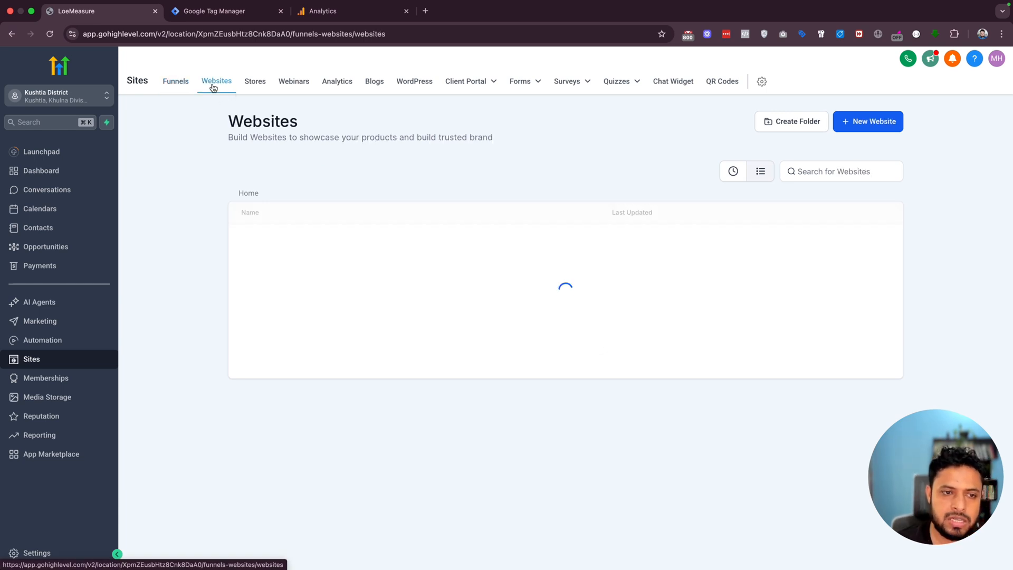
left_click(255, 245)
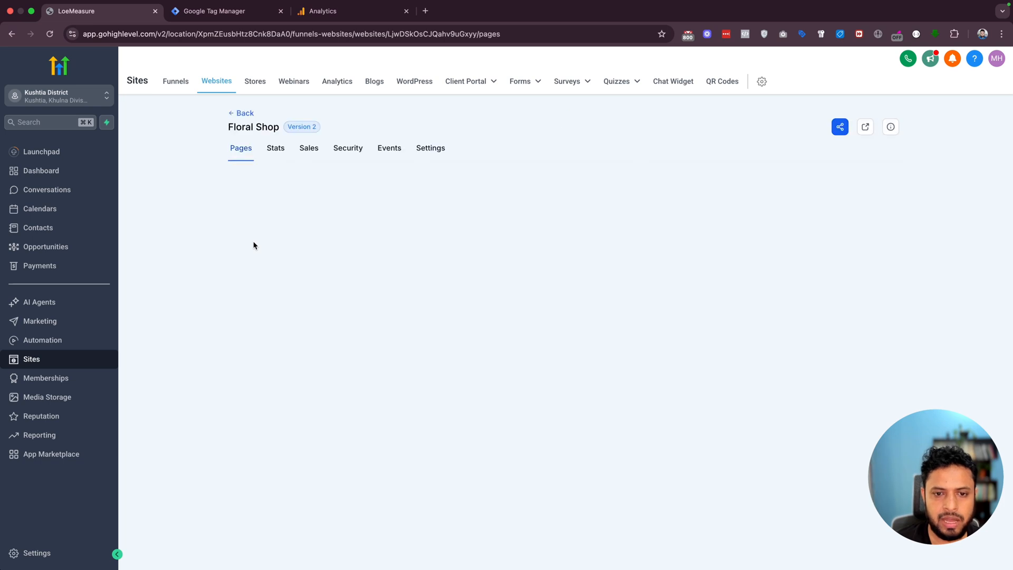
left_click(434, 150)
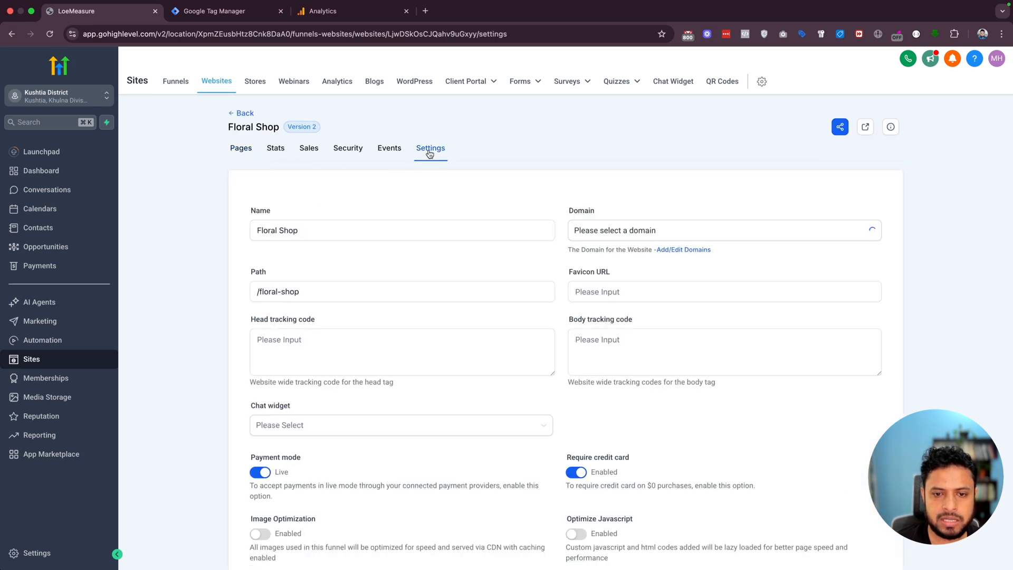
left_click(314, 333)
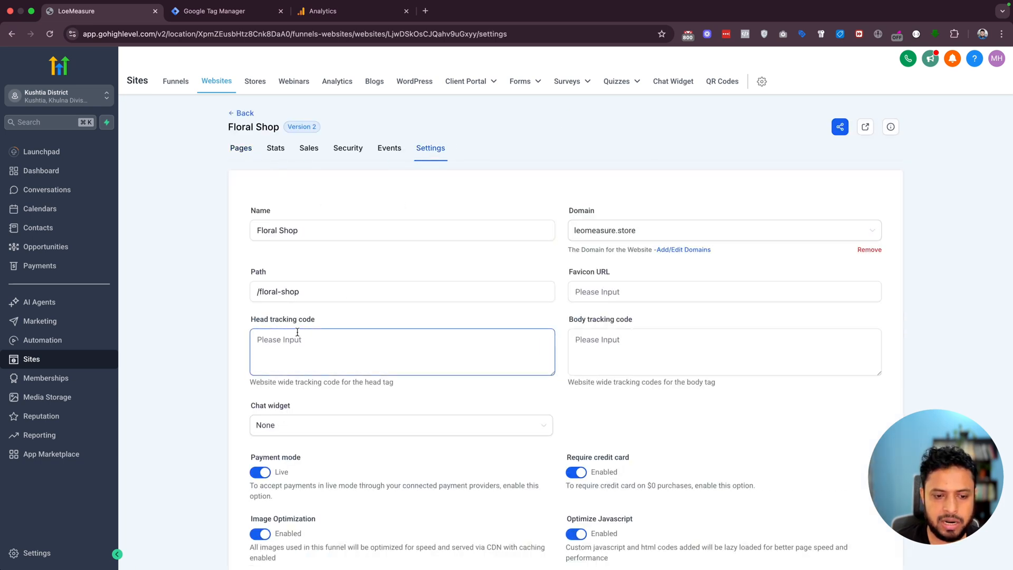
key("super+v")
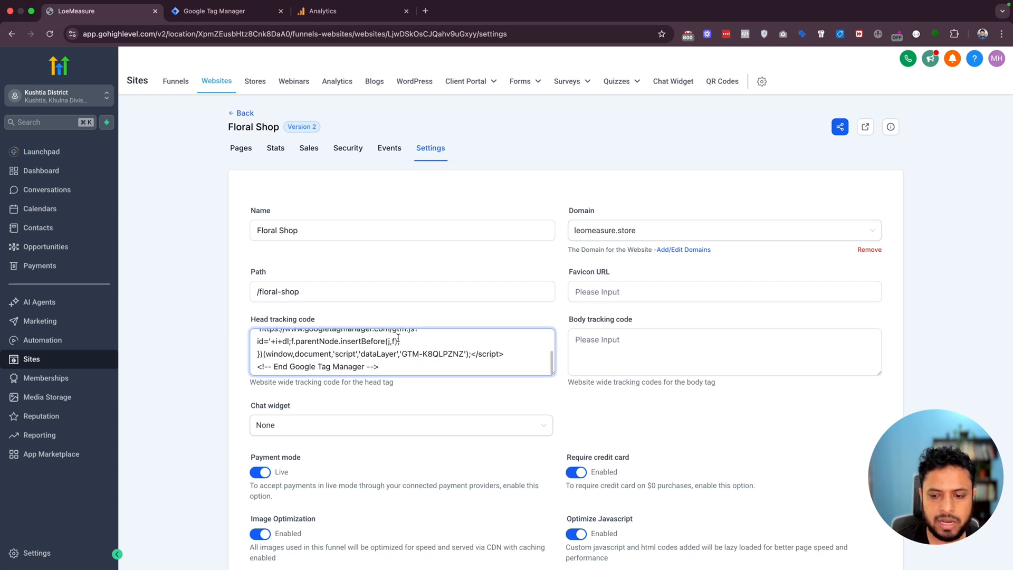
- Copy the body snippet from Google Tag Manager, paste it as GoHighLevel's body tracking code, and save the Floral Shop settings
left_click(214, 10)
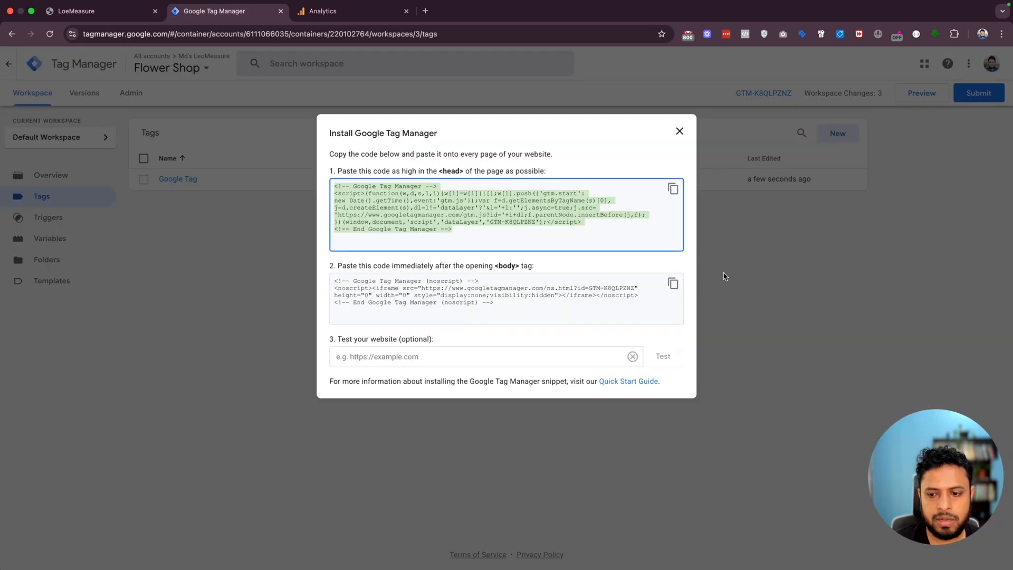
left_click(673, 283)
left_click(125, 12)
left_click(581, 340)
key("super+v")
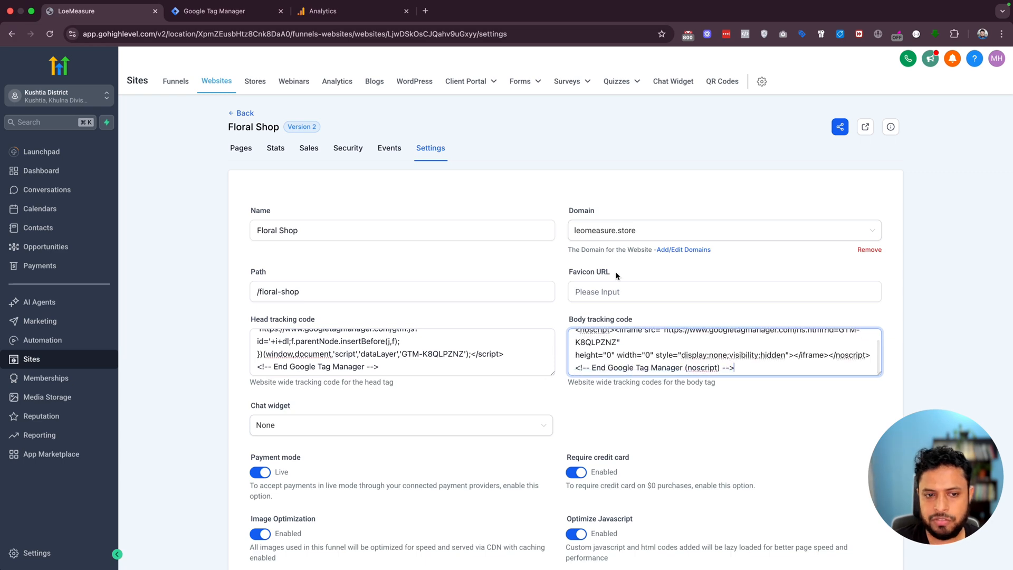
scroll(614, 278, "down", 3)
left_click(861, 492)
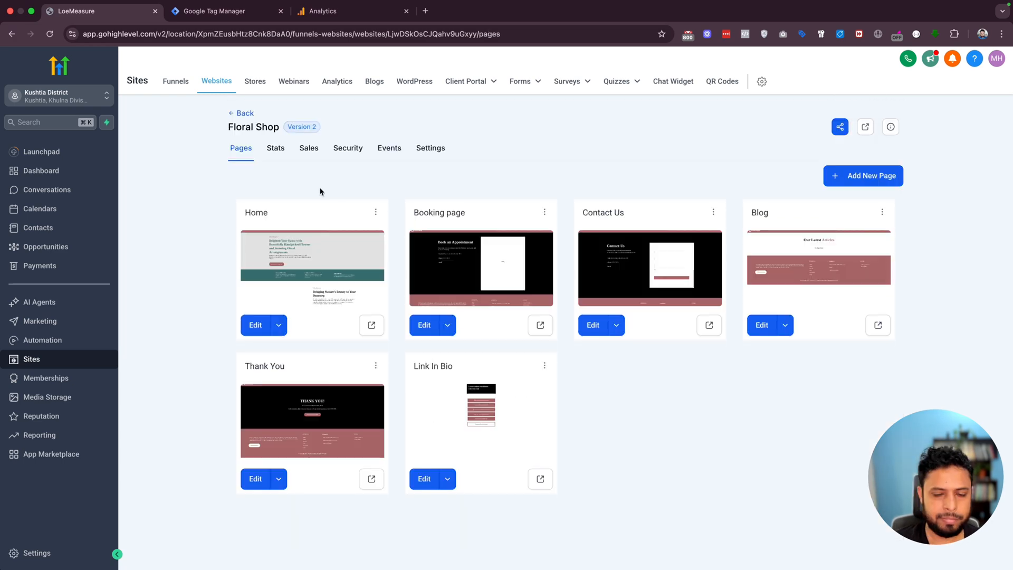
left_click(211, 15)
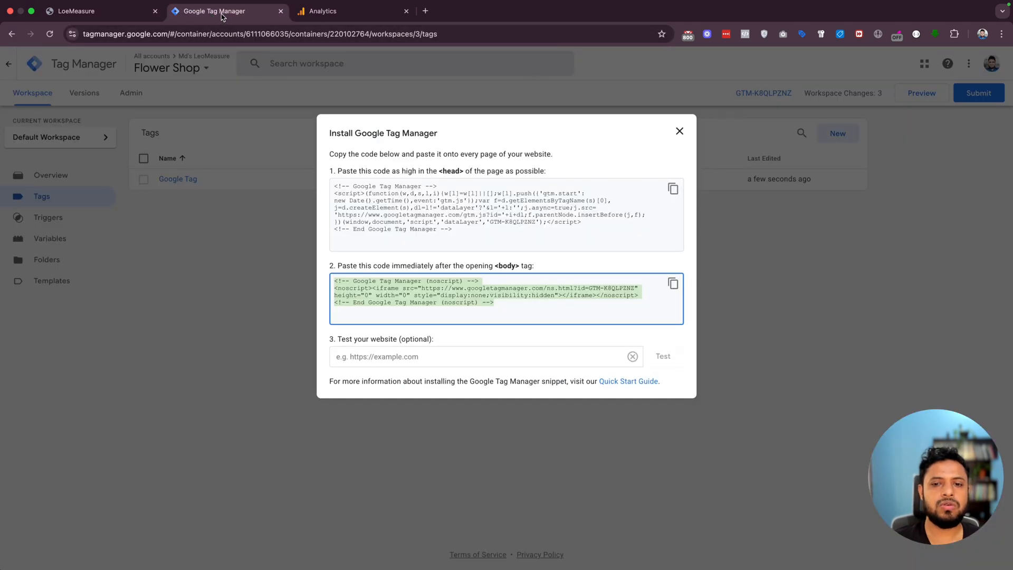
left_click(681, 132)
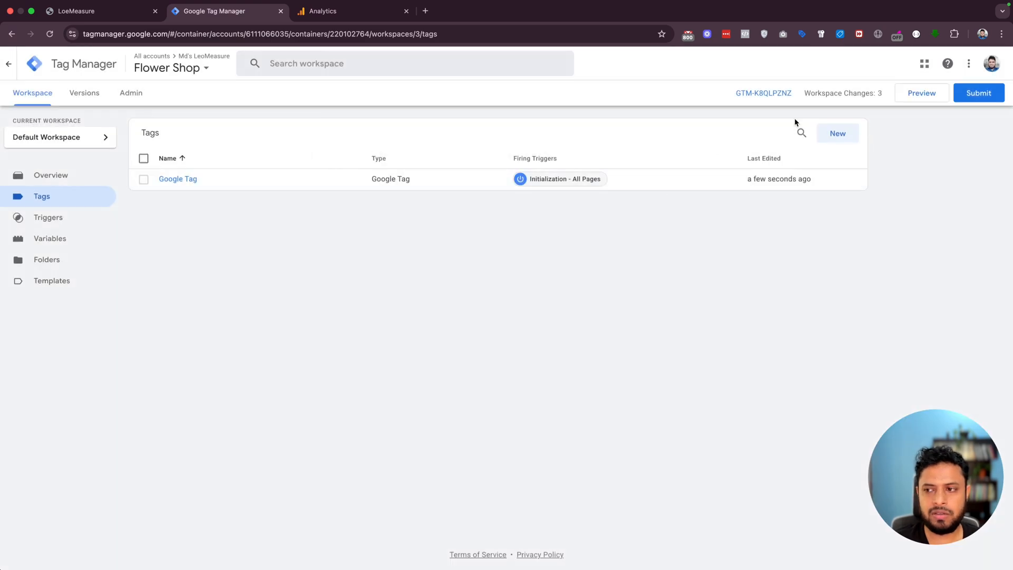
left_click(921, 98)
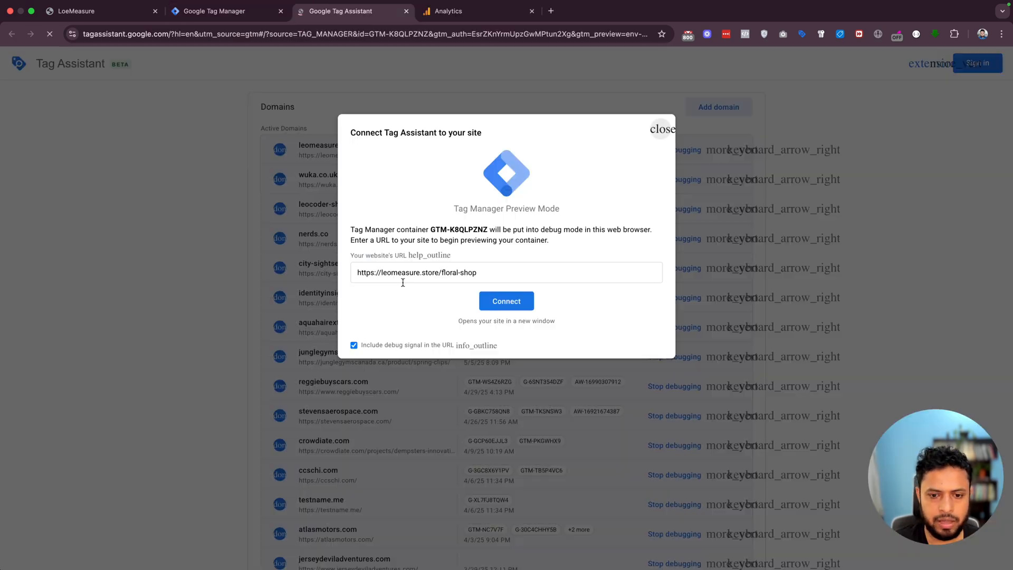
triple_click(399, 274)
left_click(476, 281)
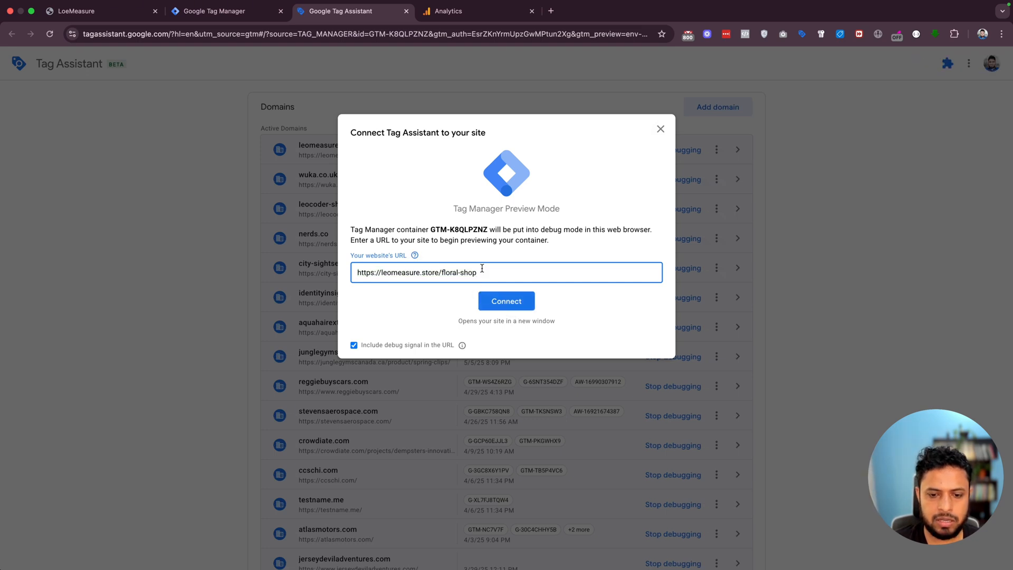
left_click_drag(482, 268, 373, 267)
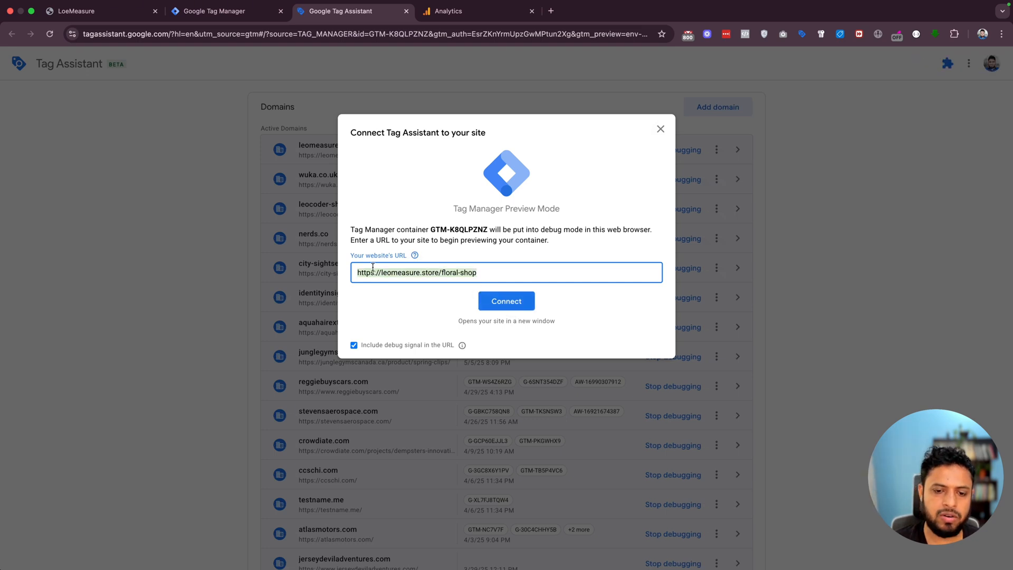
left_click(498, 303)
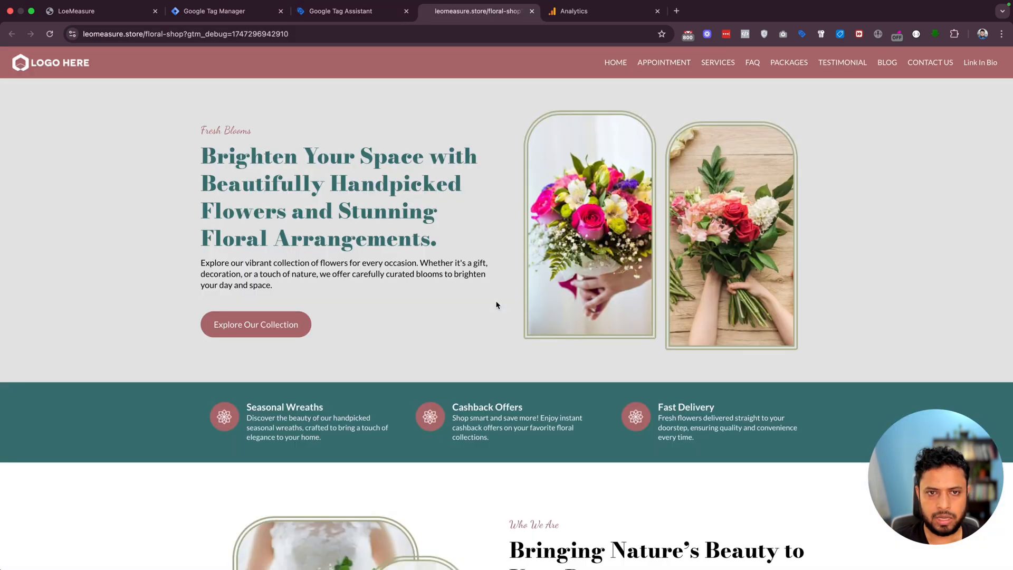
- Continue into the connected Tag Assistant session and examine the hits sent by the Google Analytics tag
scroll(496, 305, "down", 9)
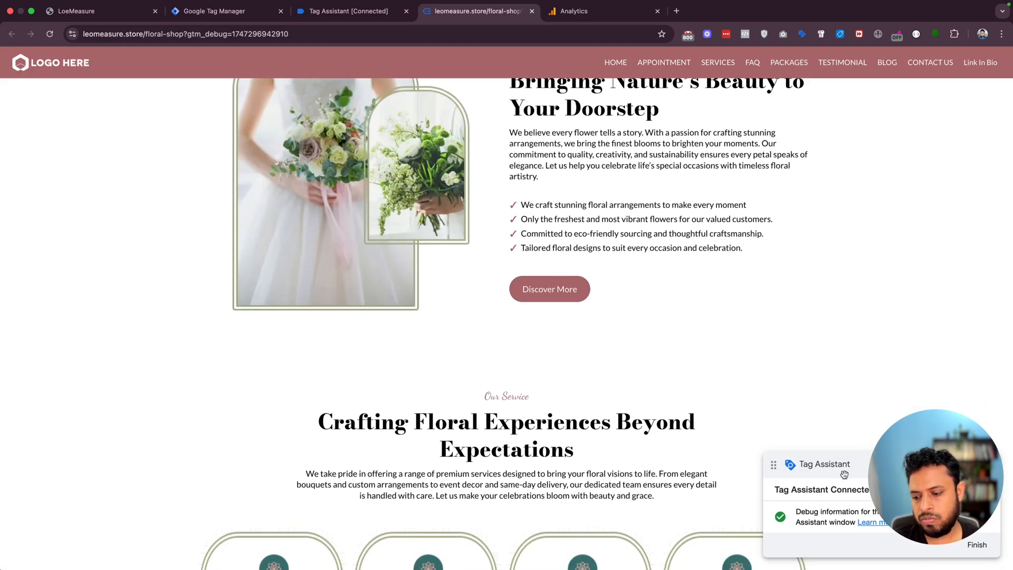
left_click_drag(871, 470, 873, 409)
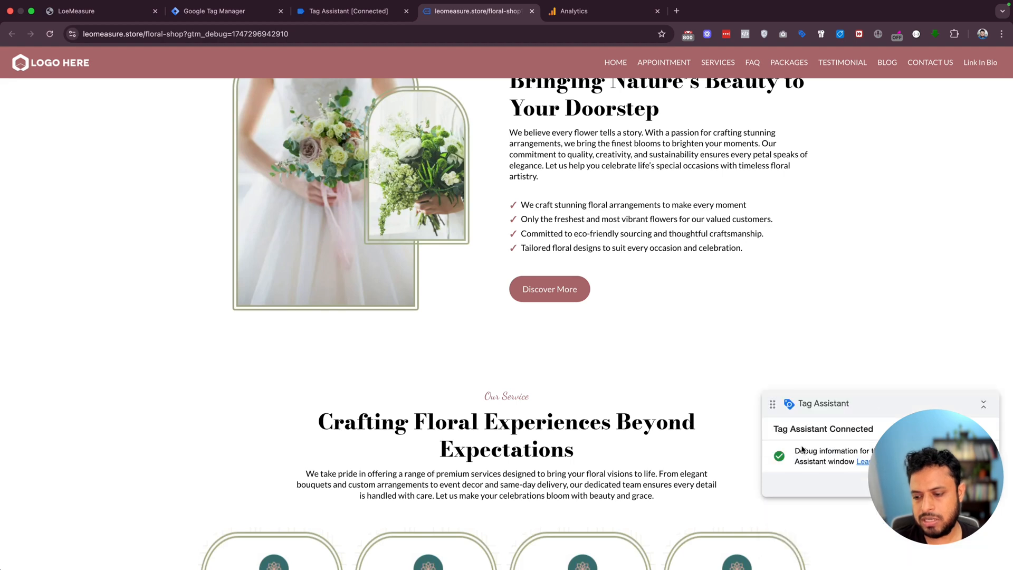
left_click(349, 11)
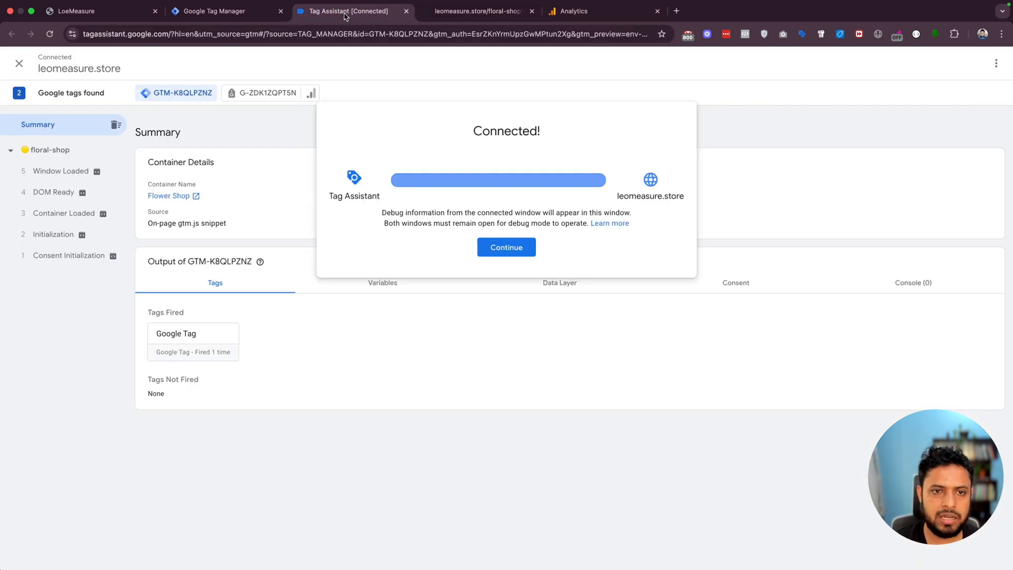
left_click(516, 252)
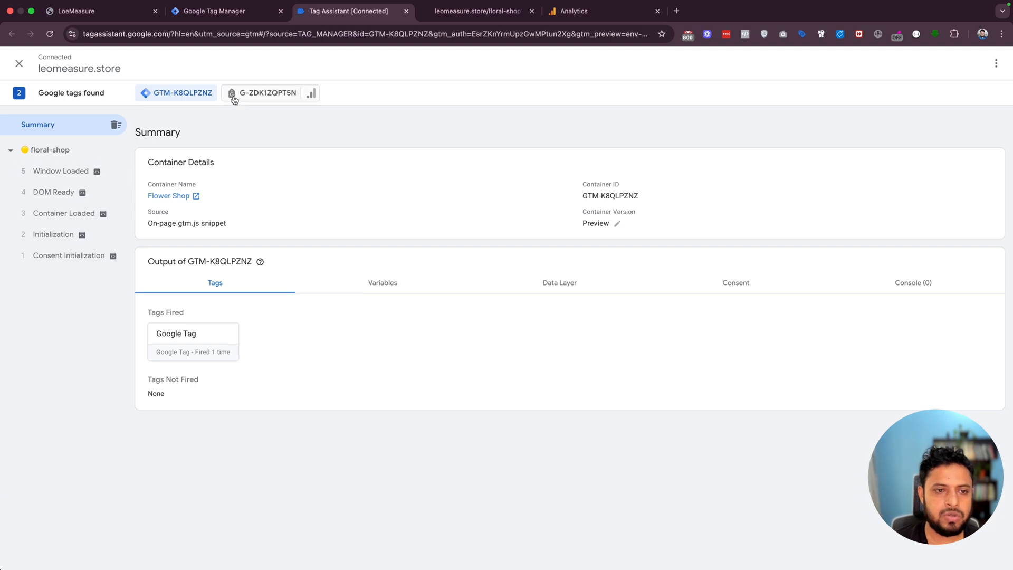
left_click(253, 93)
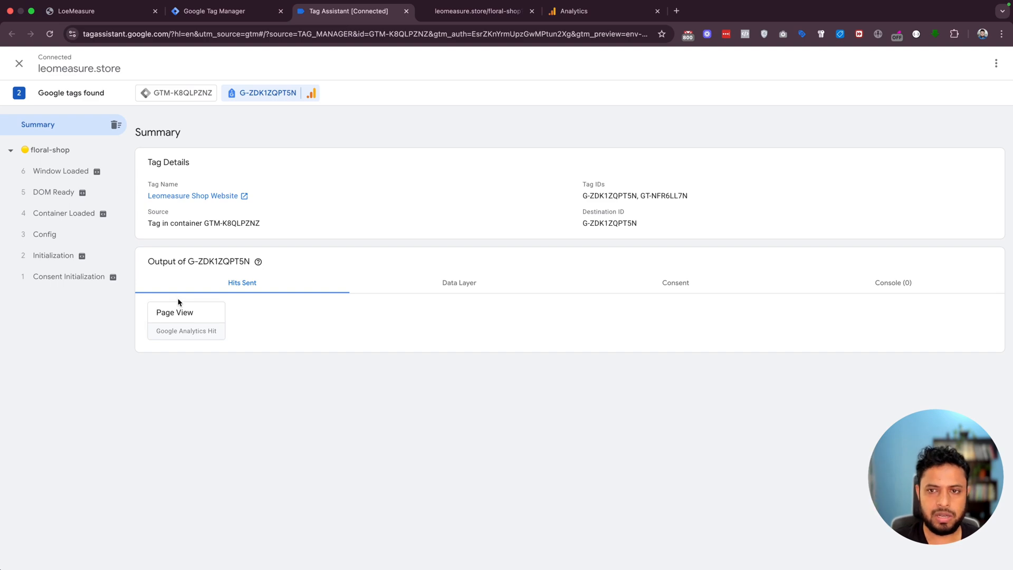
- Scroll through the connected home page and open its Contact Us page, checking the resulting hits in Tag Assistant
left_click(442, 13)
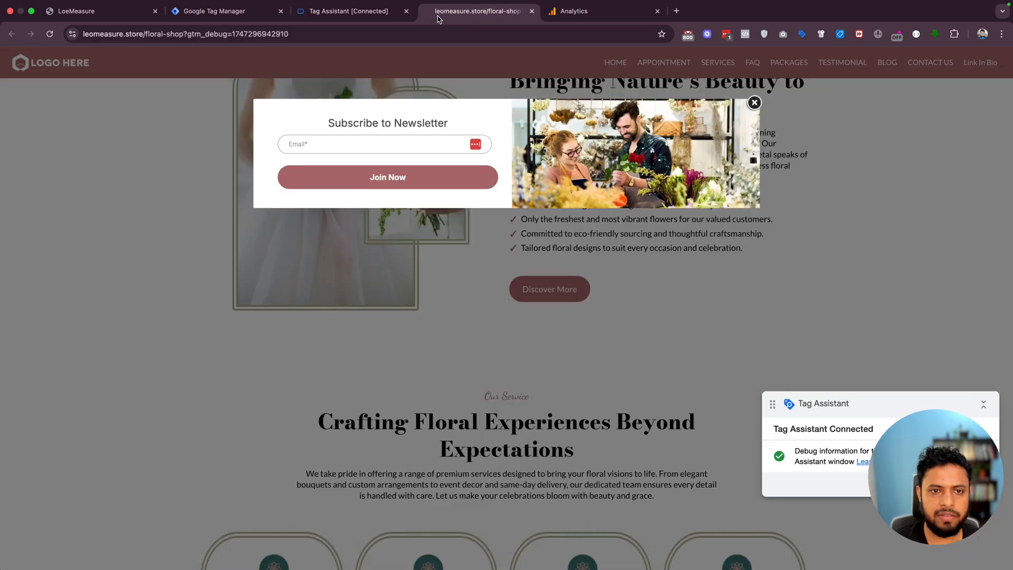
scroll(398, 241, "down", 15)
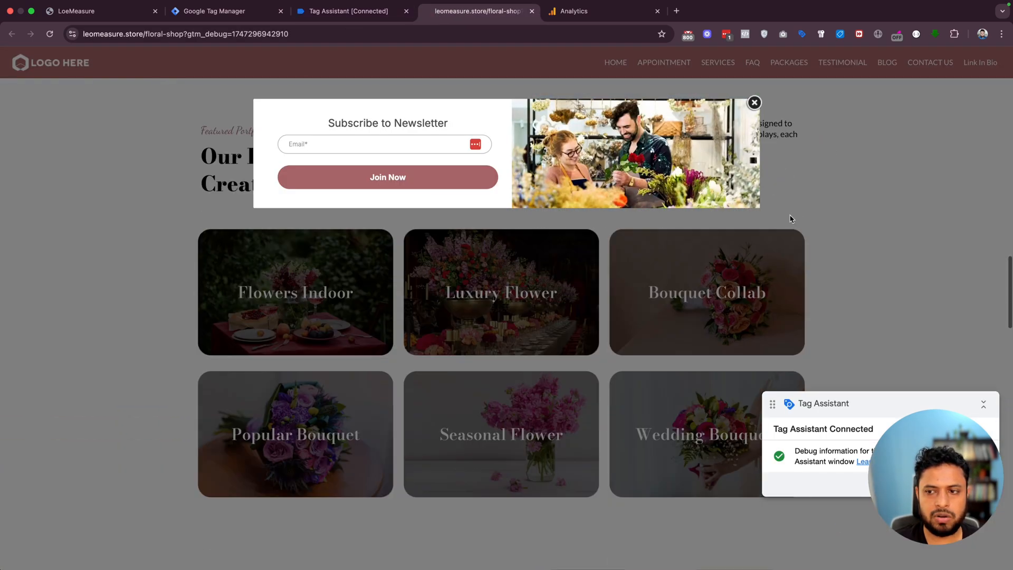
left_click(754, 103)
scroll(708, 283, "down", 10)
scroll(792, 254, "up", 20)
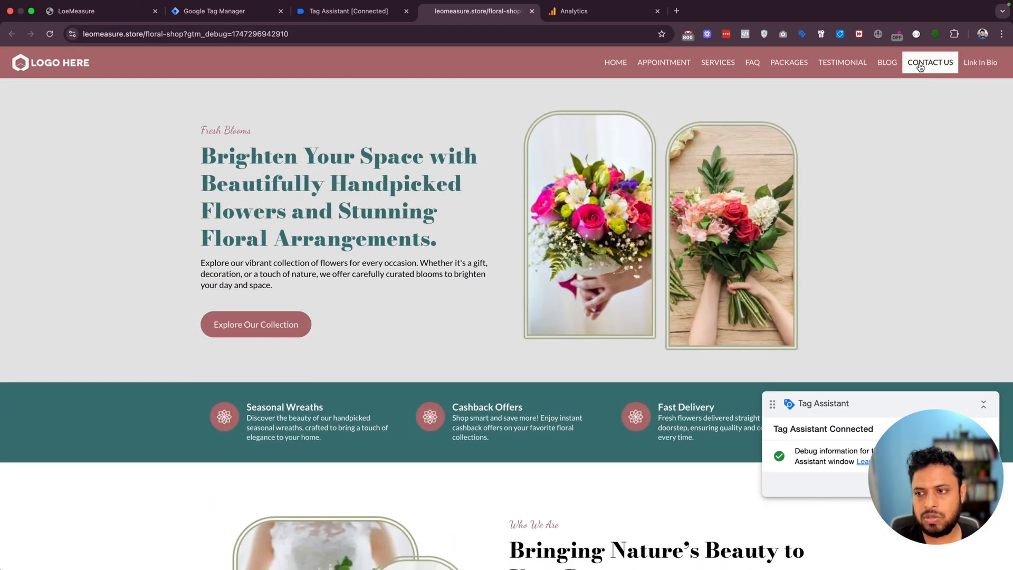
left_click(920, 66)
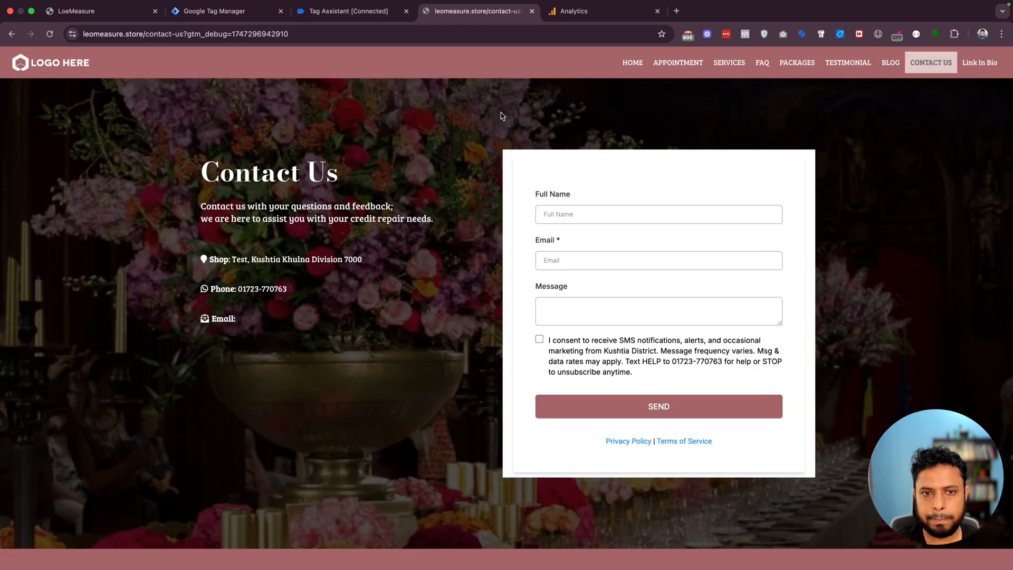
left_click(343, 12)
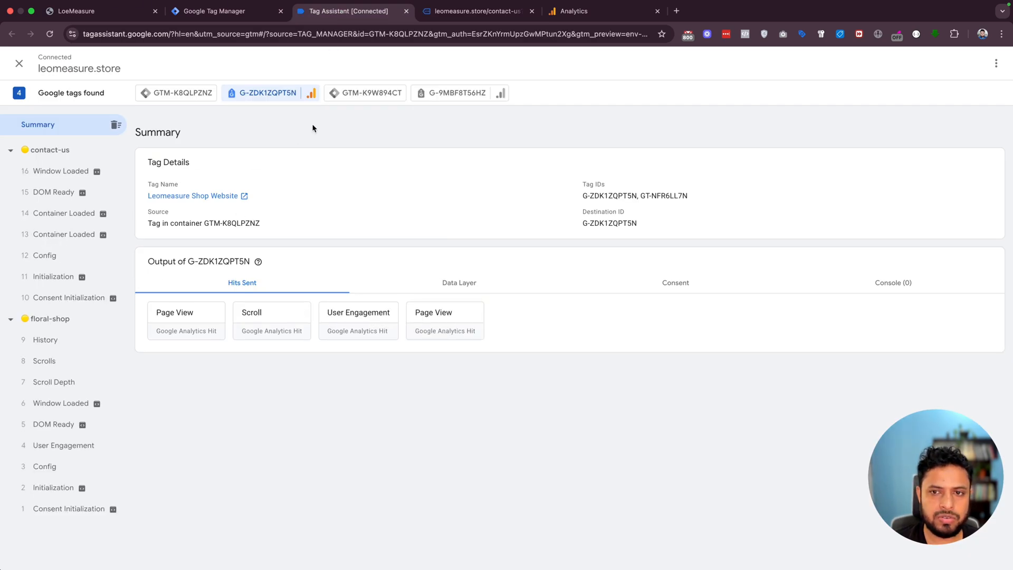
- Switch to Google Analytics and open DebugView for the Leomeasure Flower Shop property to examine incoming events
left_click(572, 20)
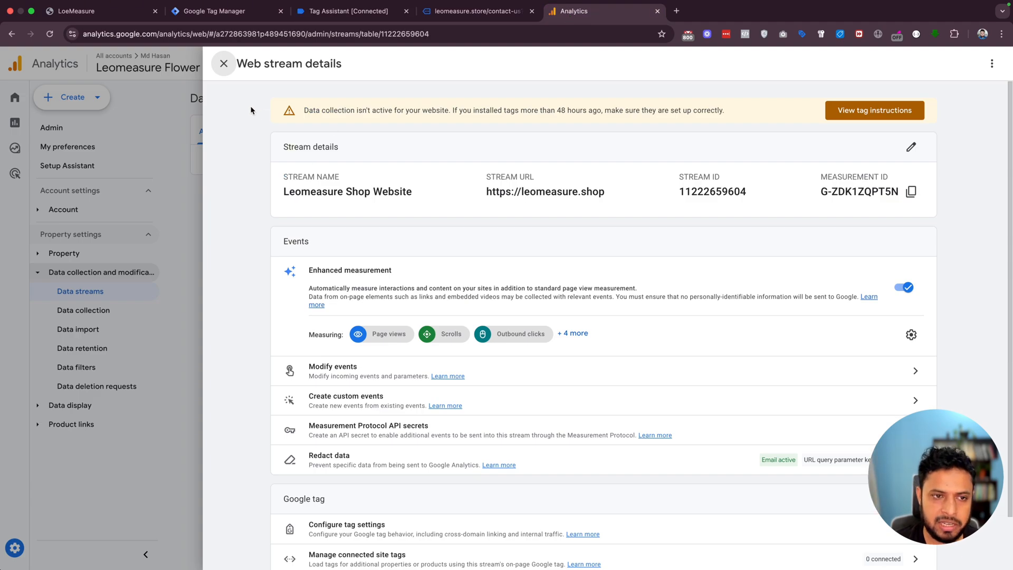
left_click(224, 64)
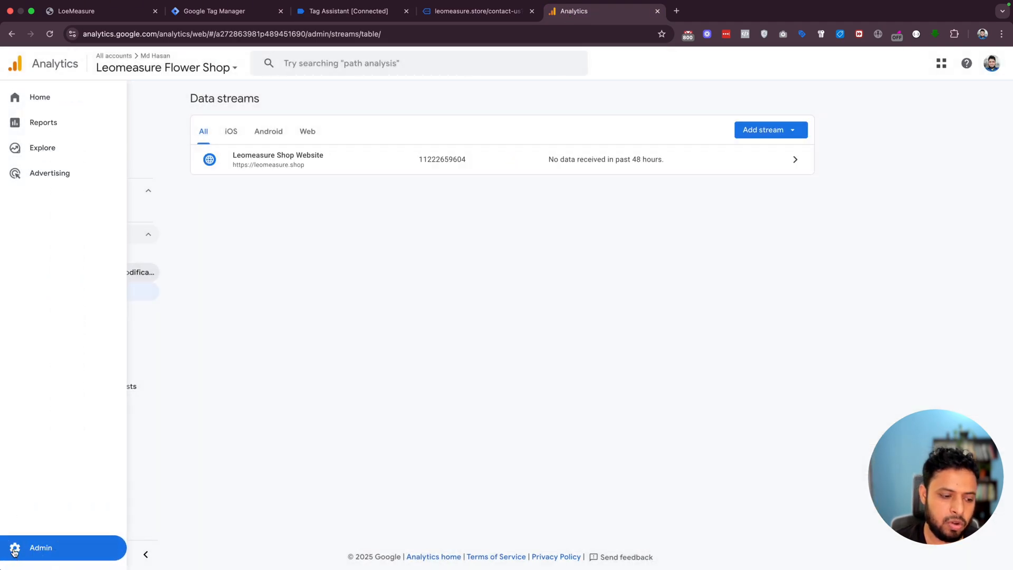
left_click(14, 549)
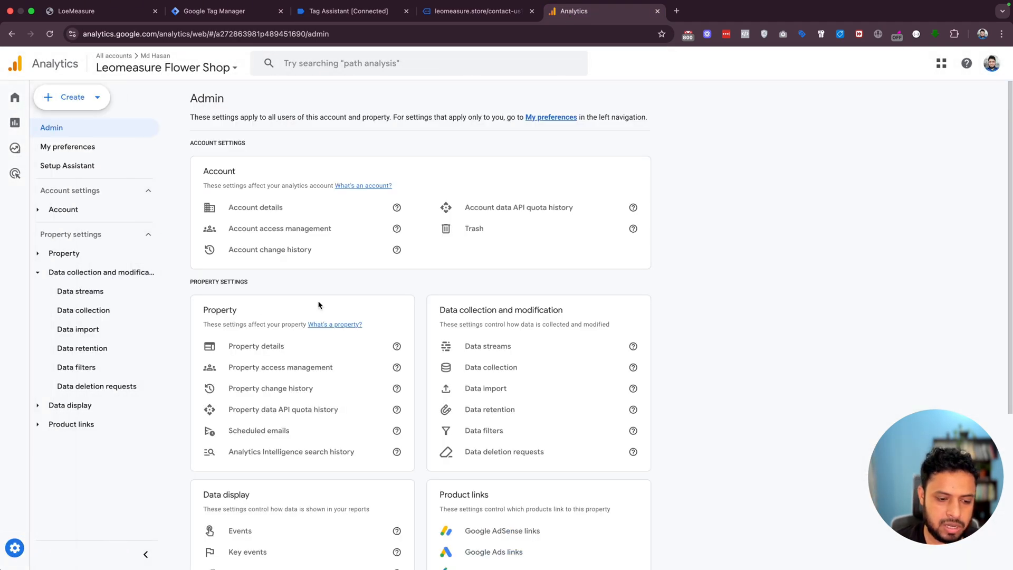
scroll(319, 305, "down", 5)
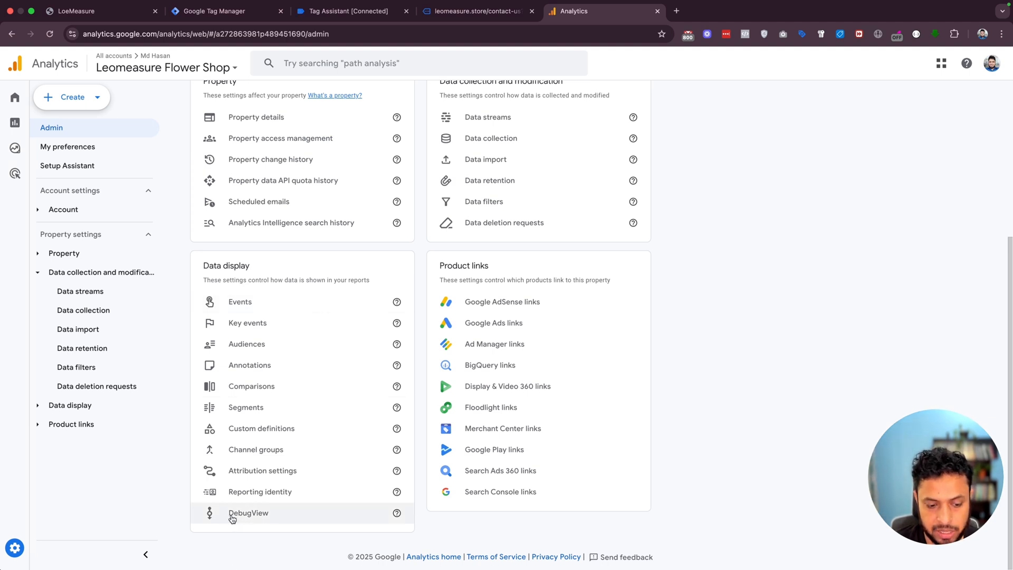
left_click(254, 516)
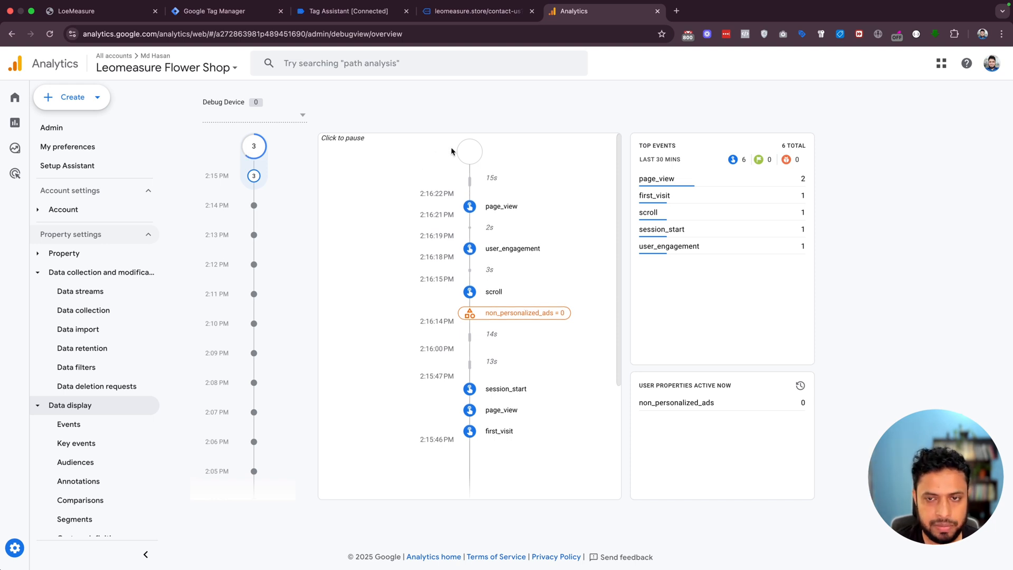
- Switch to Google Tag Manager and publish the Flower Shop container's changes to Live without a version name or description
left_click(319, 11)
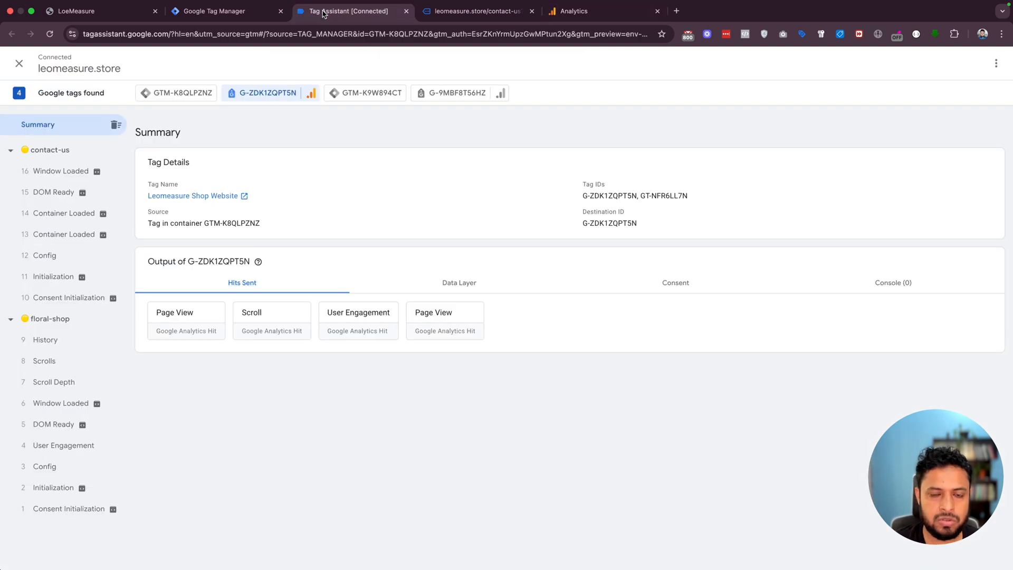
left_click(245, 11)
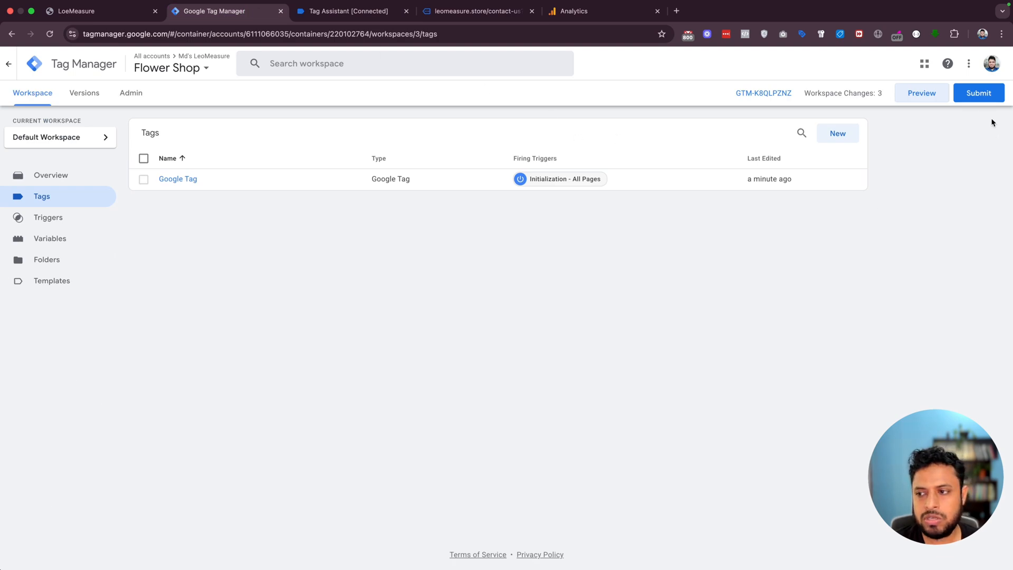
left_click(981, 95)
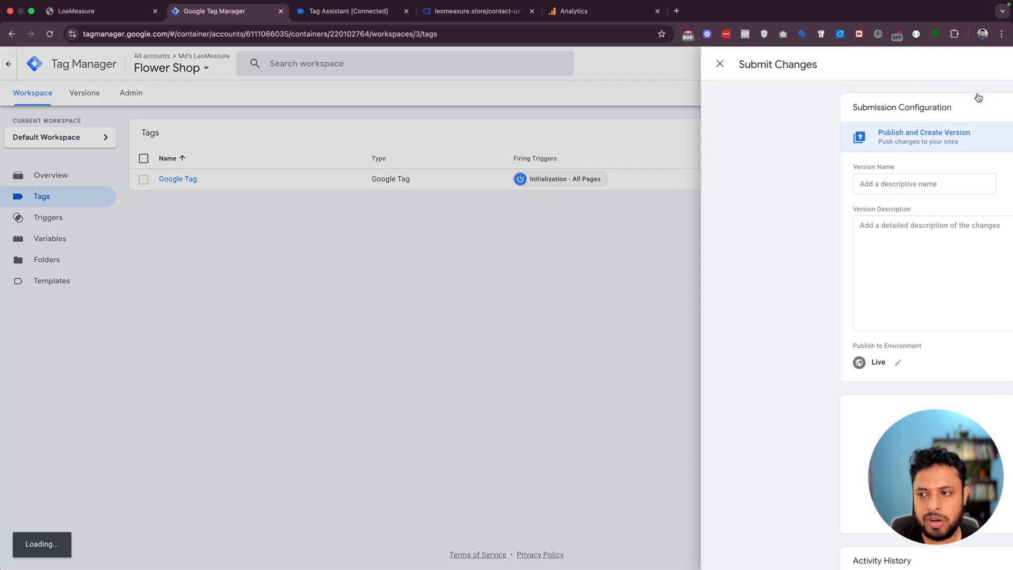
left_click(975, 62)
left_click(651, 370)
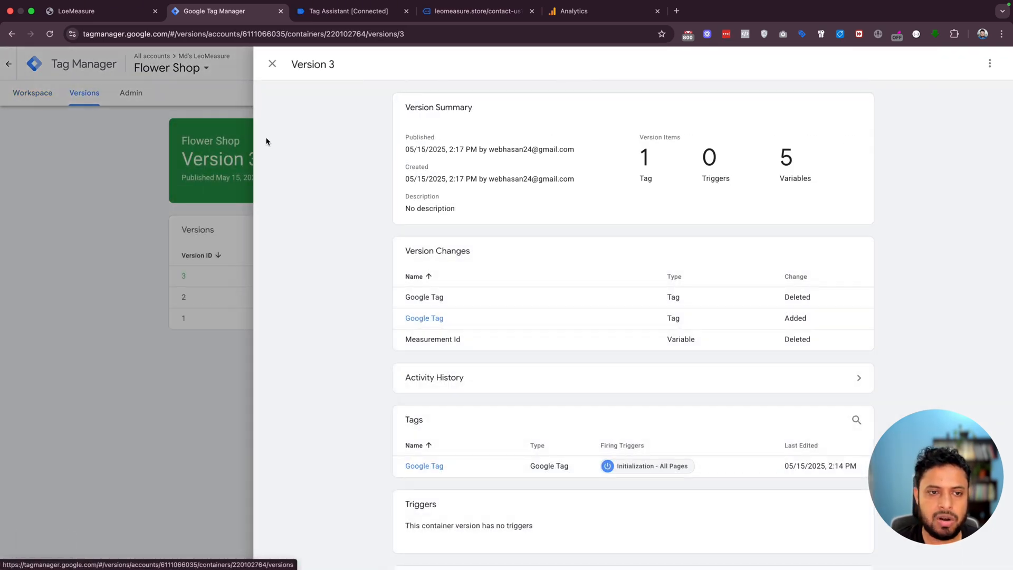
left_click(273, 63)
left_click(575, 11)
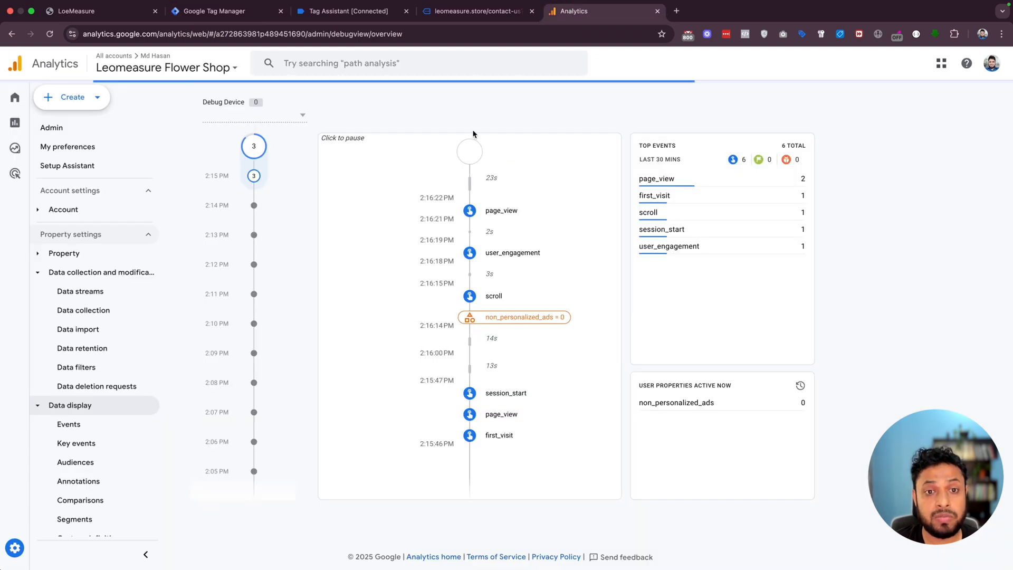
left_click(434, 13)
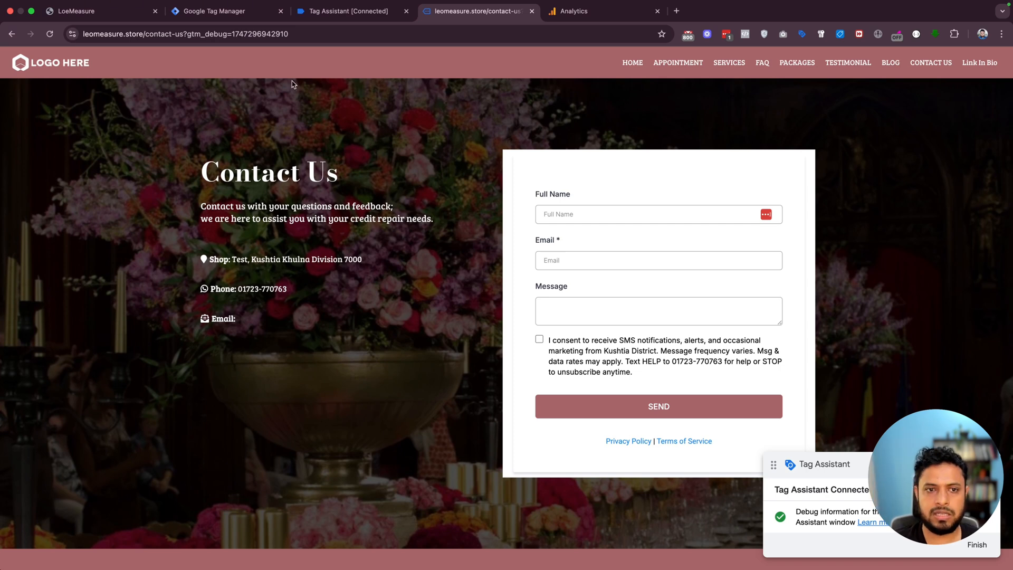
left_click(357, 16)
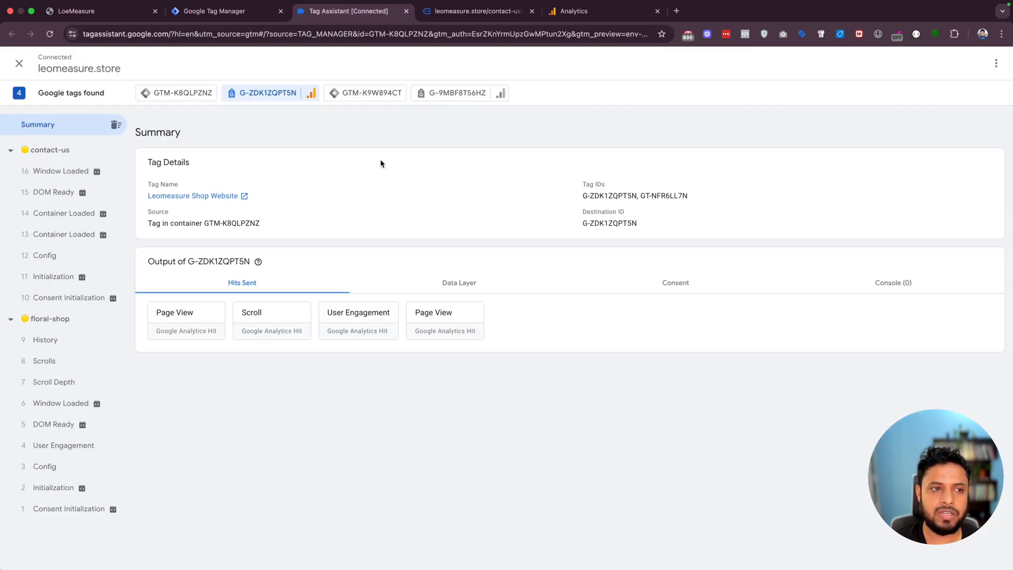
left_click(463, 14)
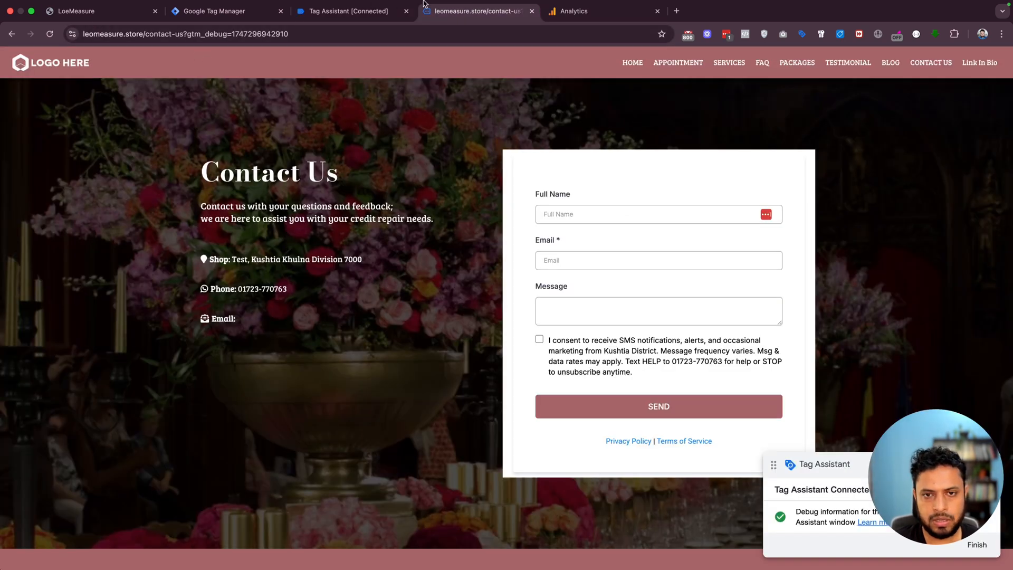
mouse_move(425, 4)
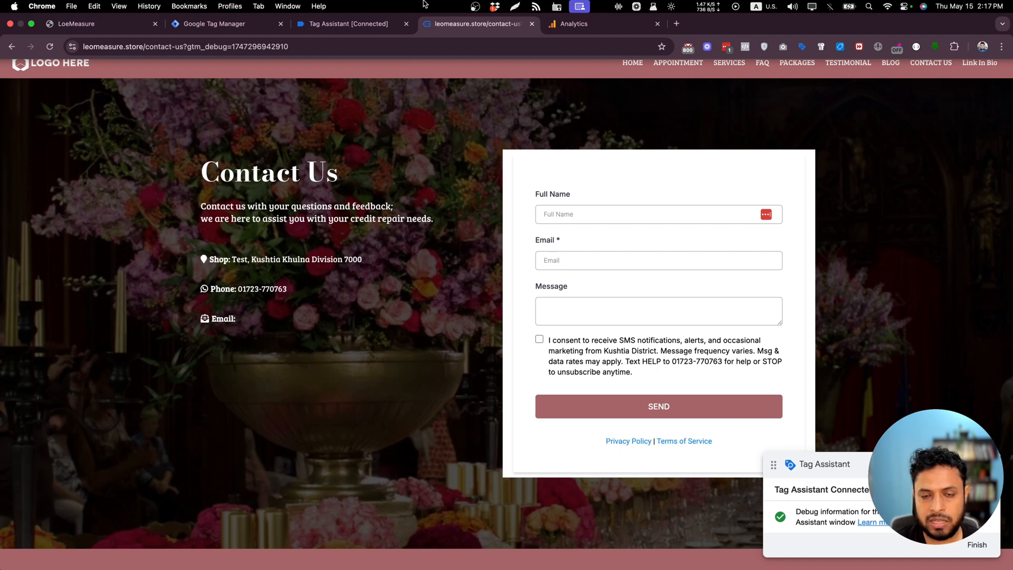